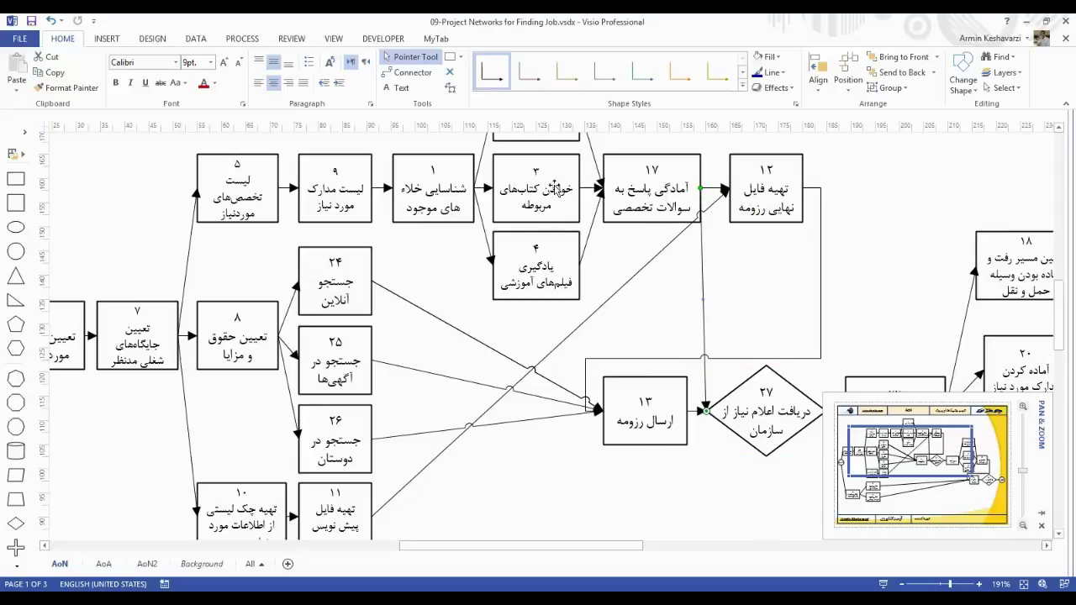
Fit the whole AoN page in view, open the AoA page and zoom in on the activity 6 arrow at its start
click(731, 288)
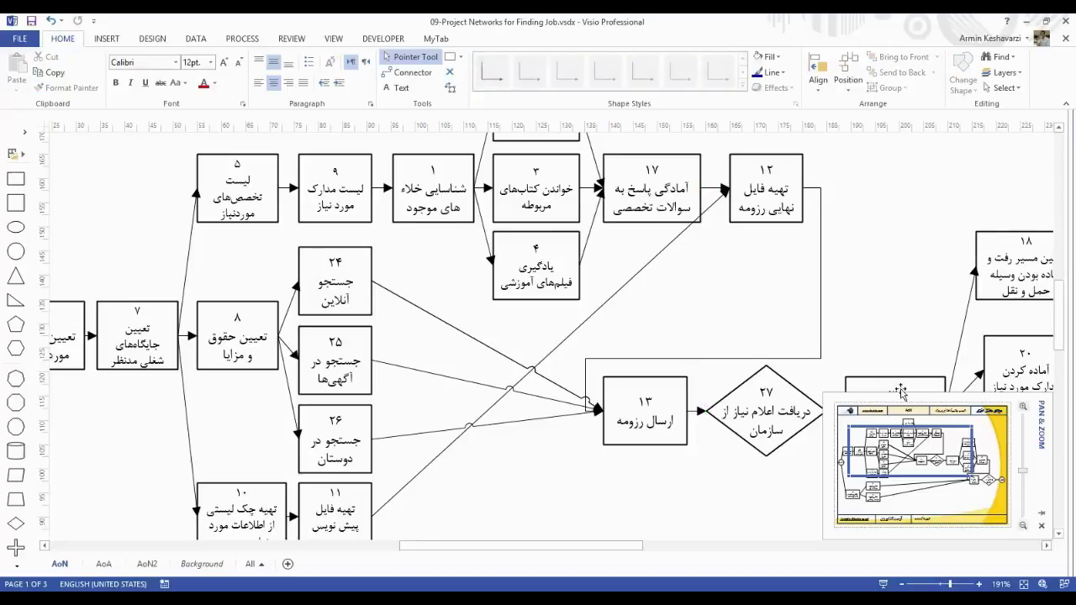
click(1023, 584)
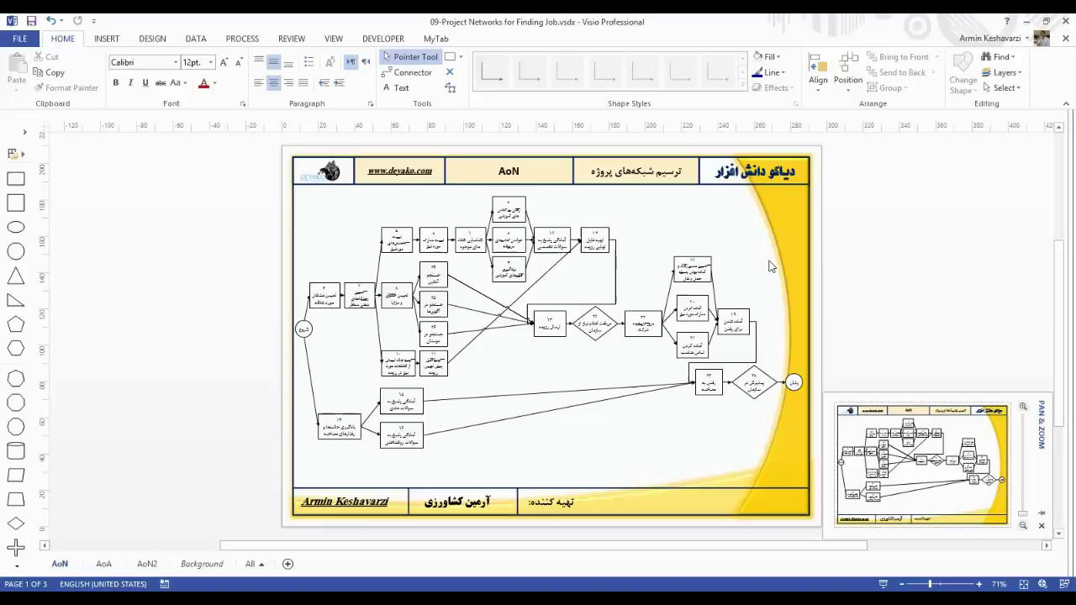
click(103, 565)
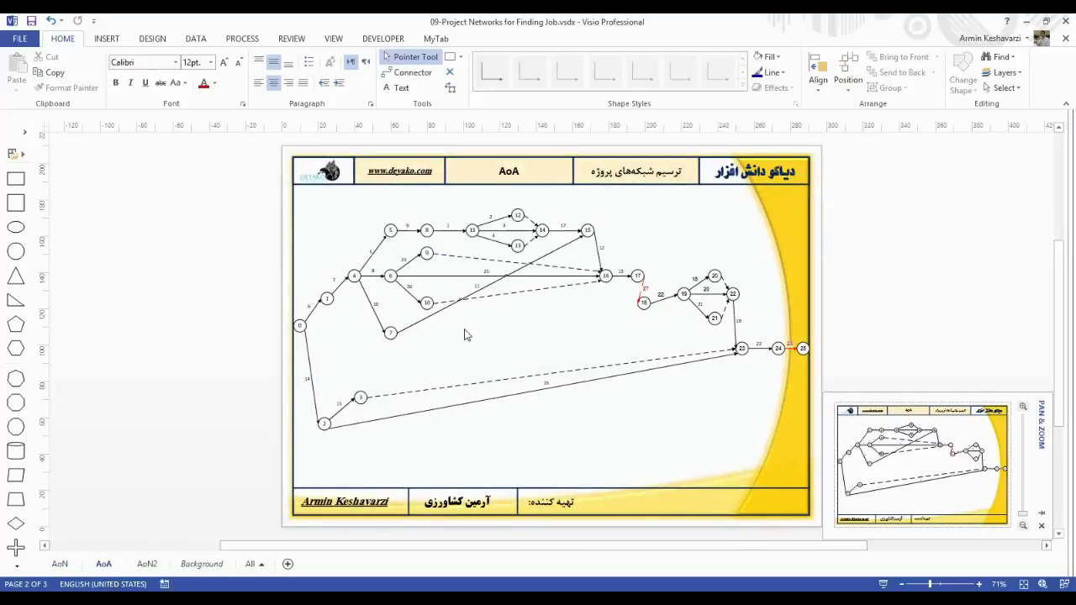
drag(908, 429, 885, 476)
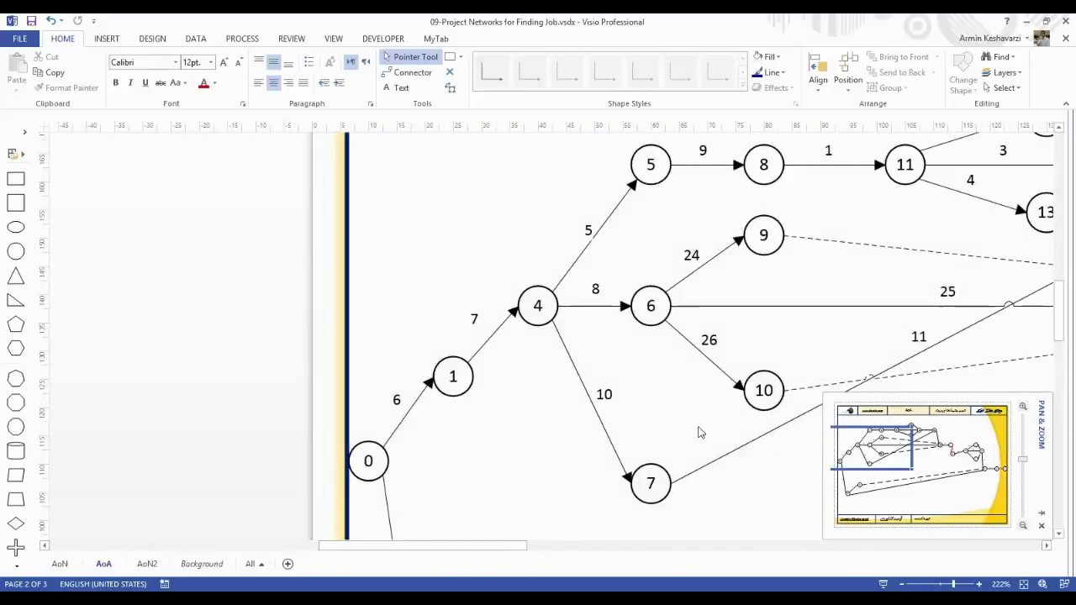
click(396, 397)
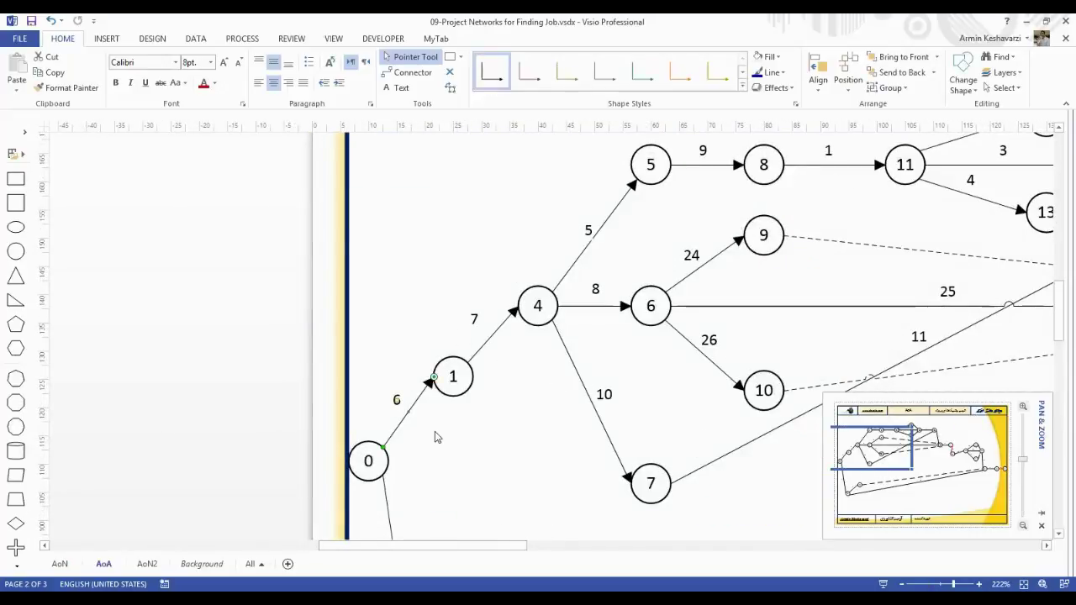
Switch to the Excel activity list and check the row numbers in column A and the title of activity 3
key(alt+Tab)
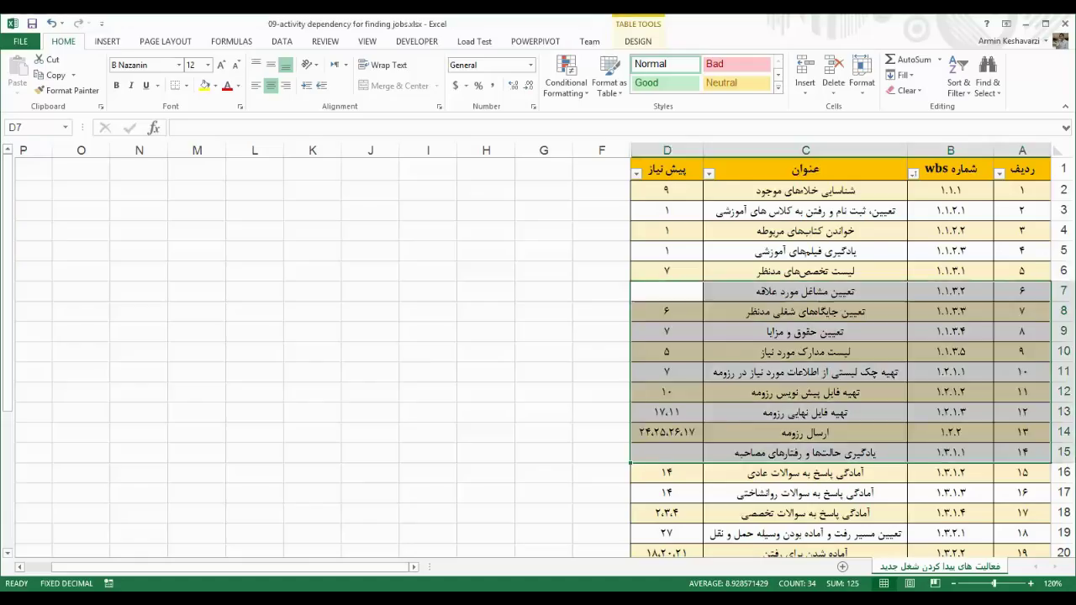
drag(1027, 189, 1021, 336)
click(1022, 230)
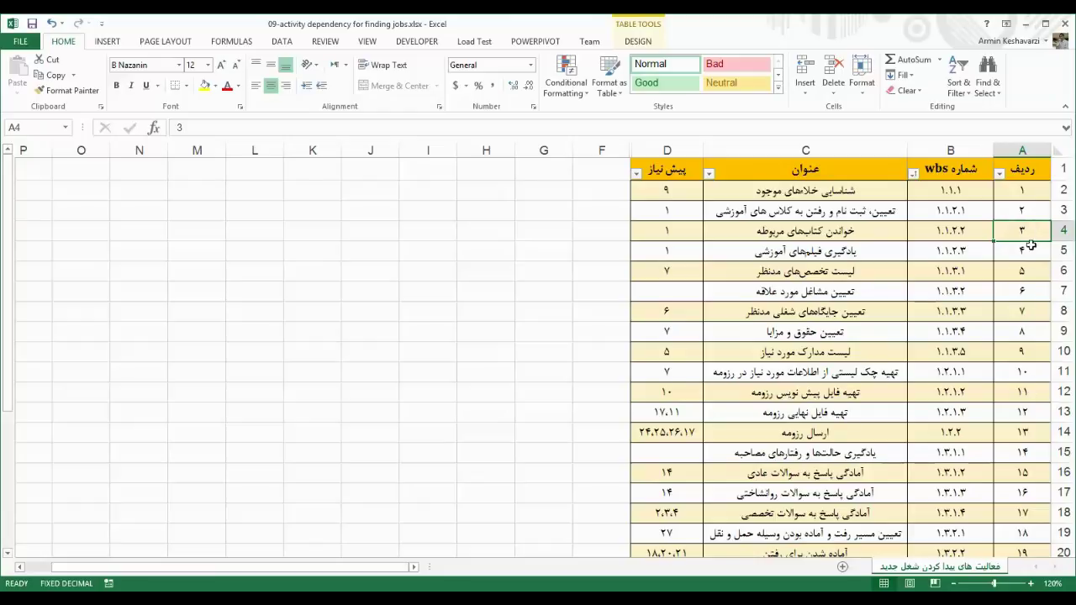
click(842, 232)
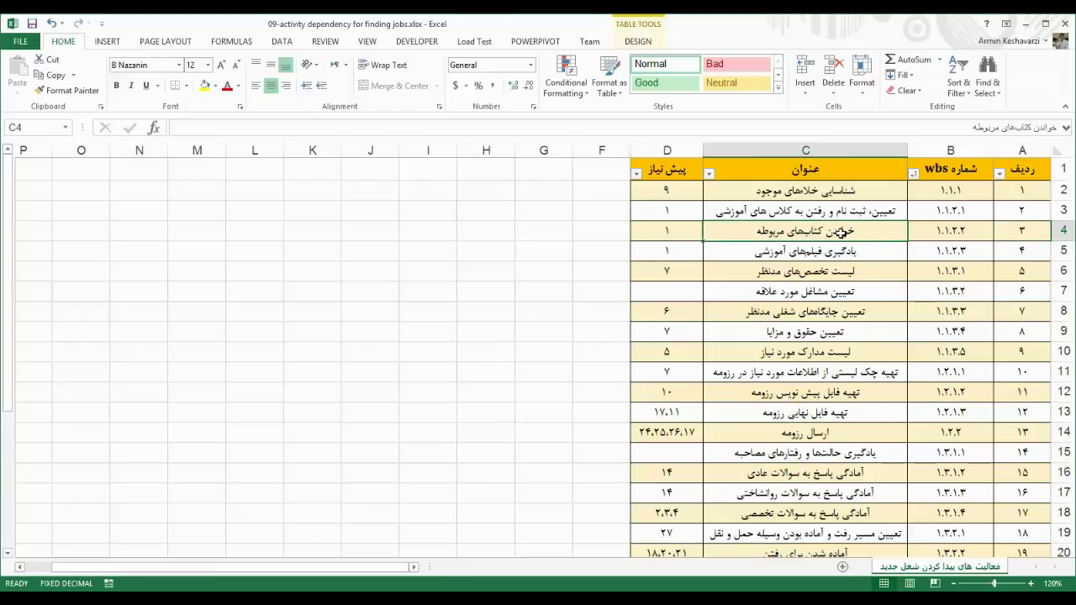
click(1026, 229)
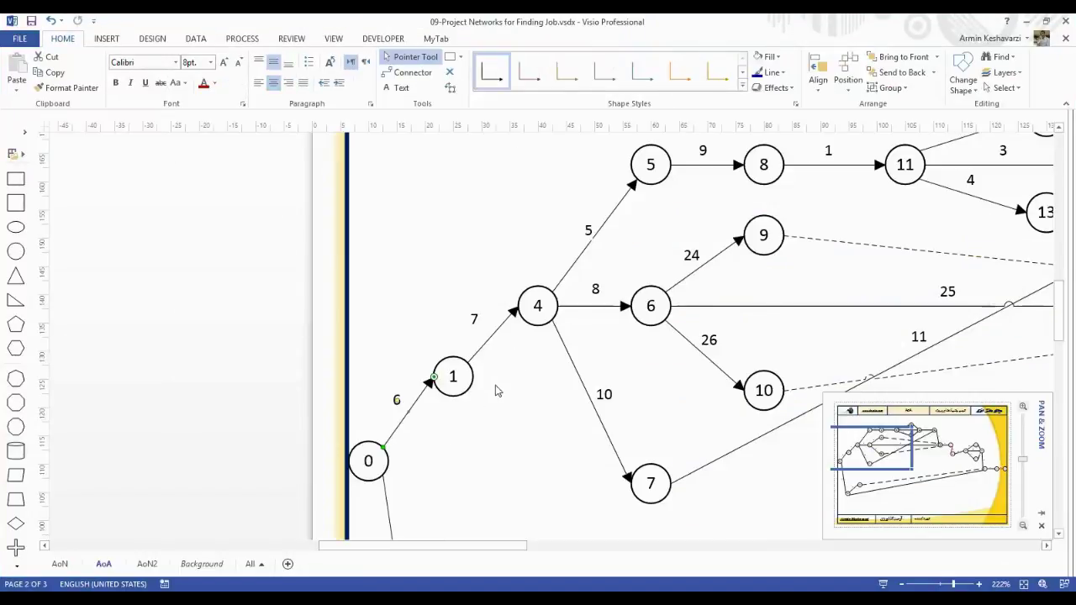
Return to the Visio AoA page and examine the activity 6 arrow together with its start node 0 and end node 1
drag(868, 441, 865, 448)
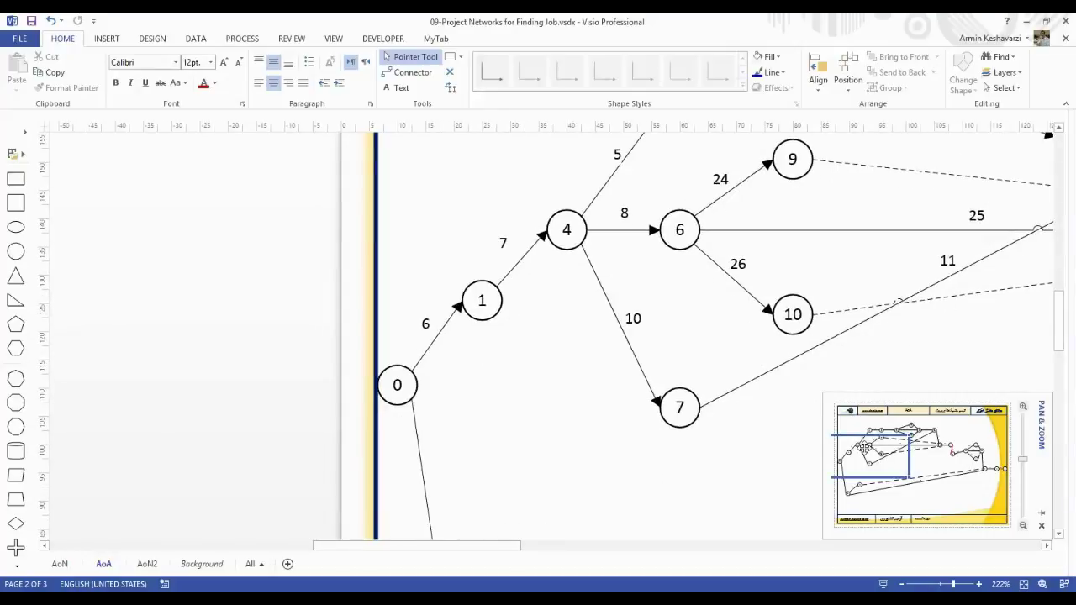
click(414, 381)
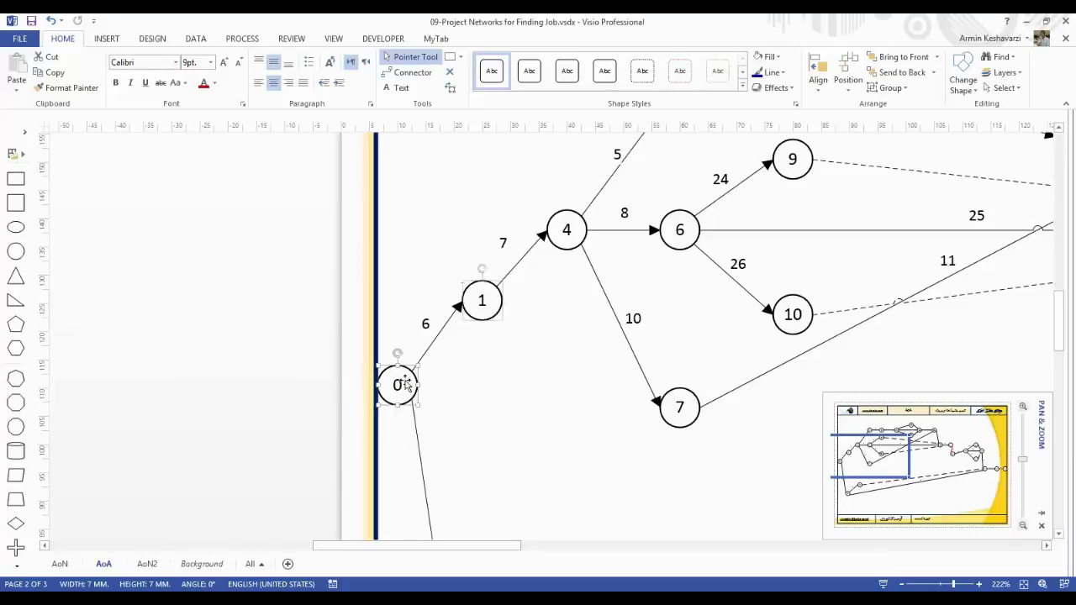
click(480, 300)
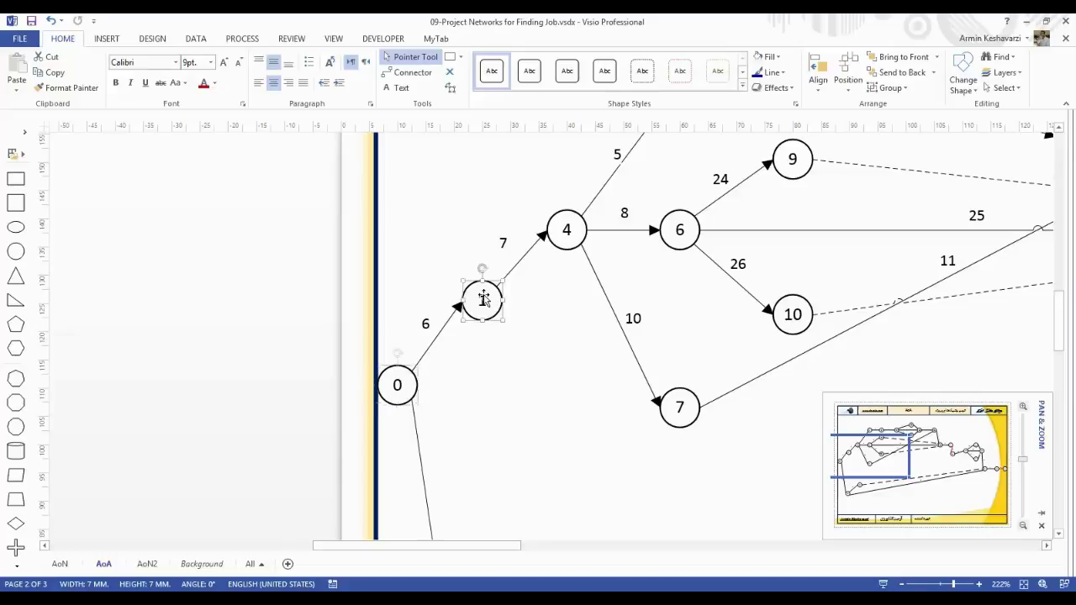
click(426, 354)
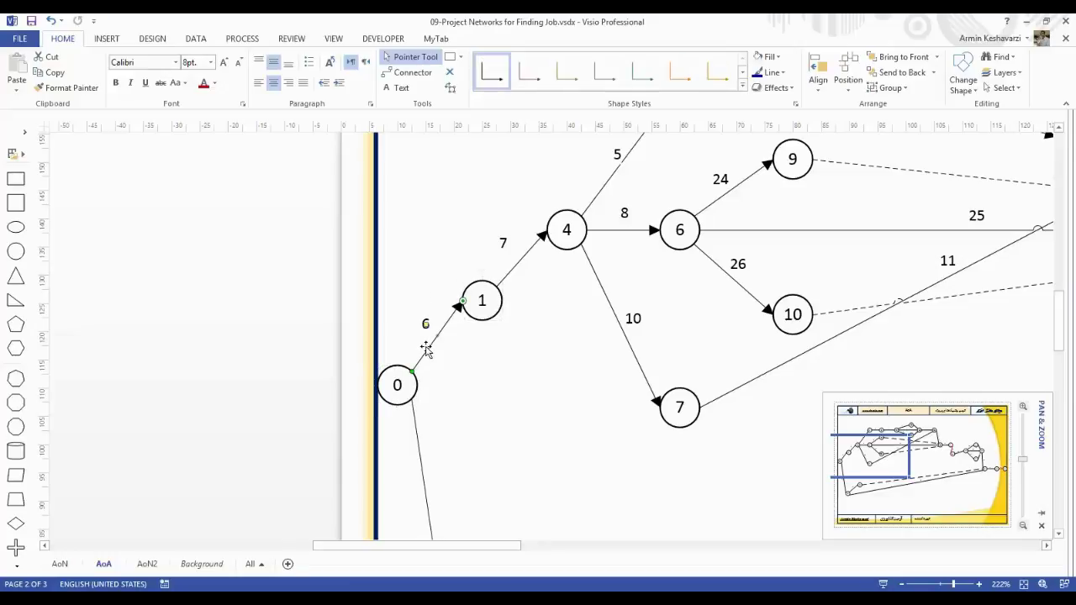
click(446, 388)
click(397, 384)
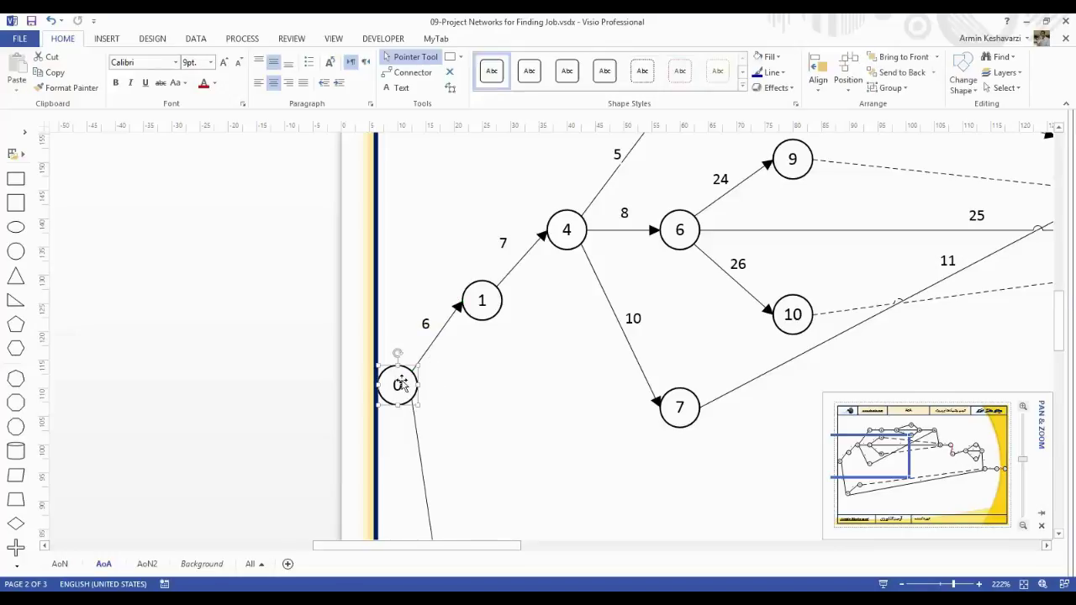
click(485, 306)
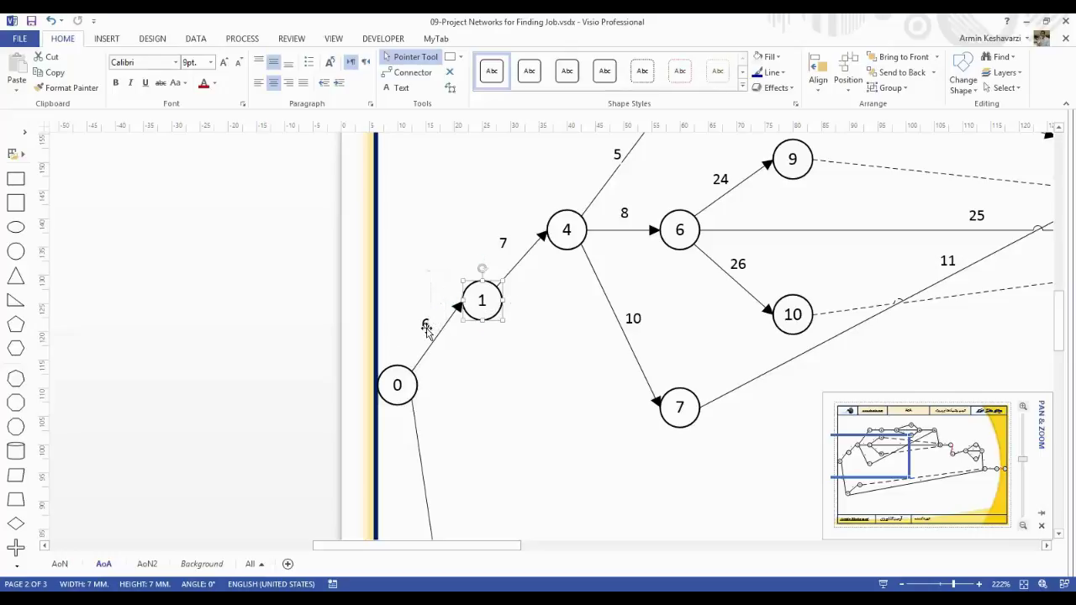
click(449, 320)
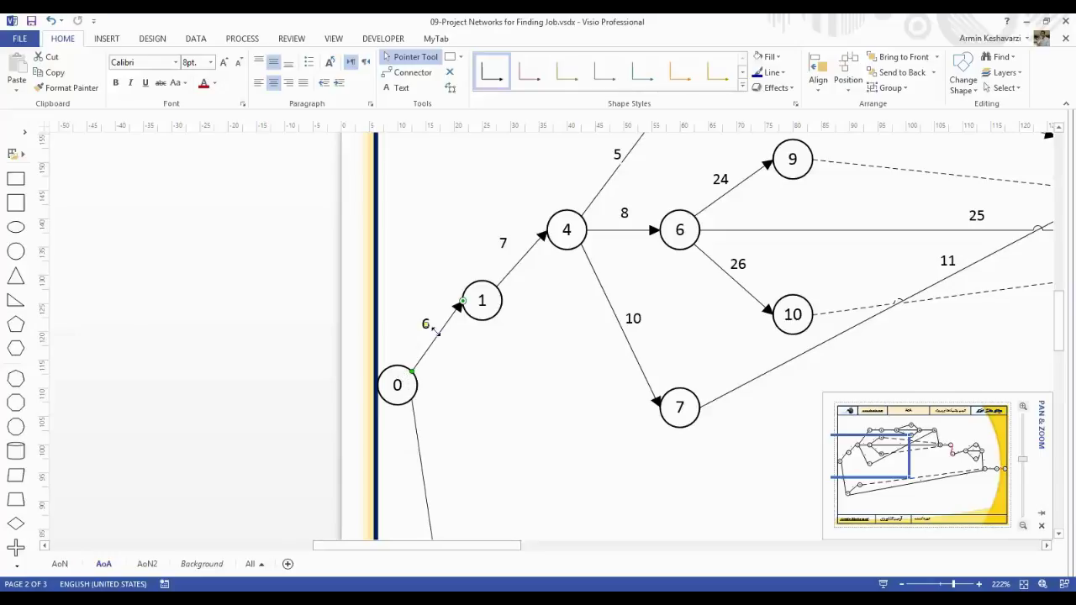
Examine at closer zoom how the path from node 0 continues through node 1 along the activity 7 arrow to node 4
click(482, 302)
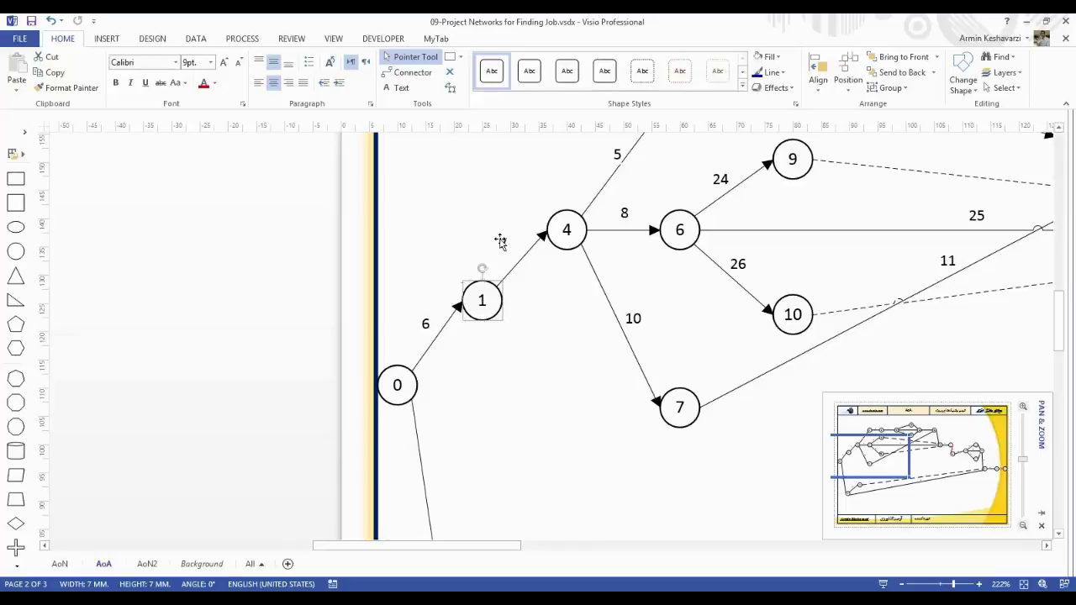
click(500, 241)
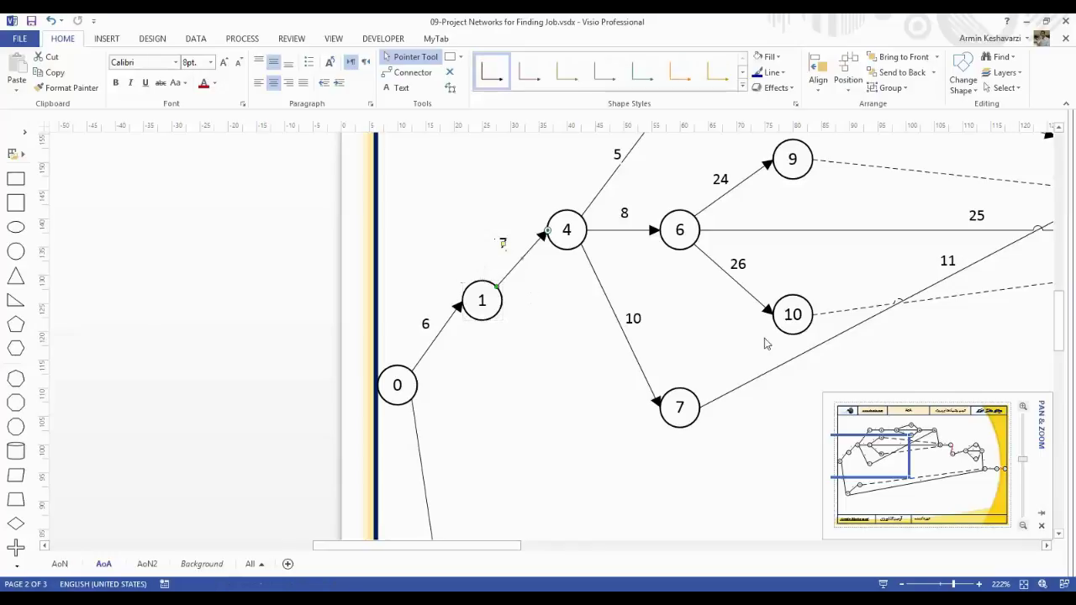
click(1024, 408)
drag(866, 450, 866, 443)
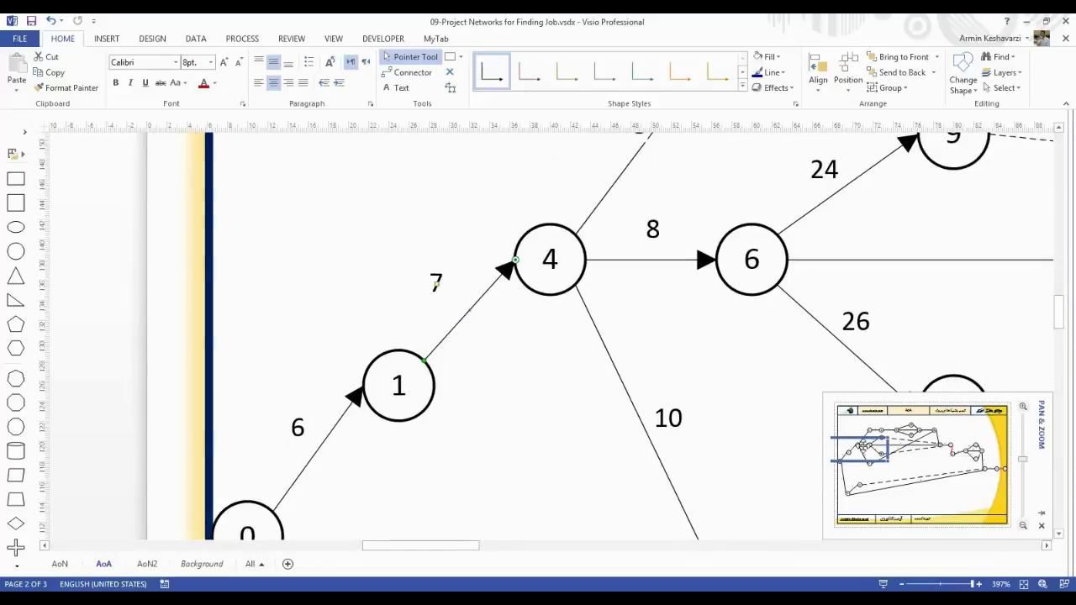
click(249, 519)
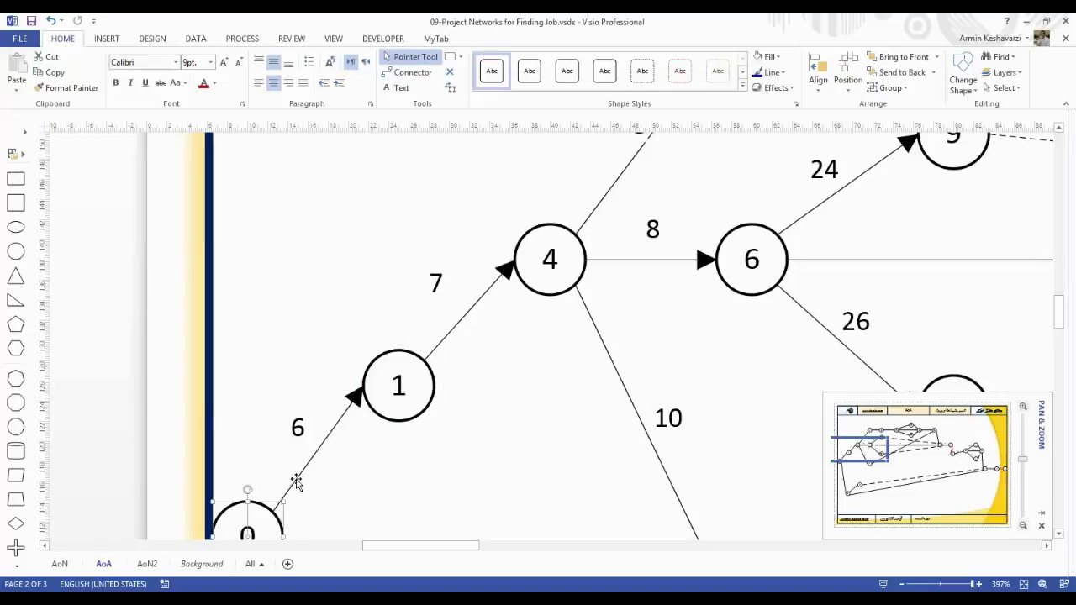
click(384, 382)
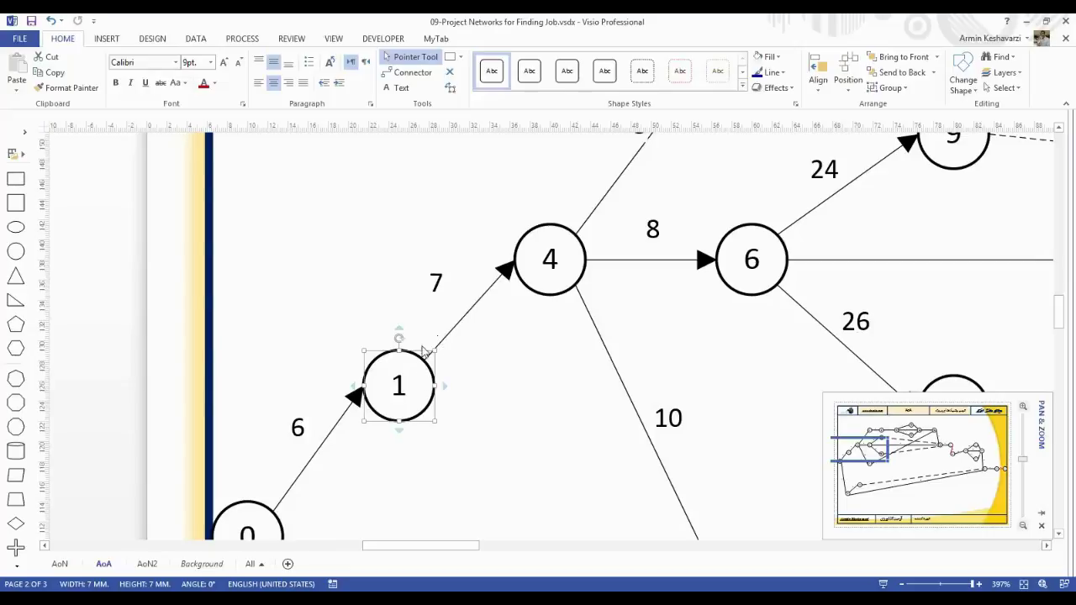
click(461, 326)
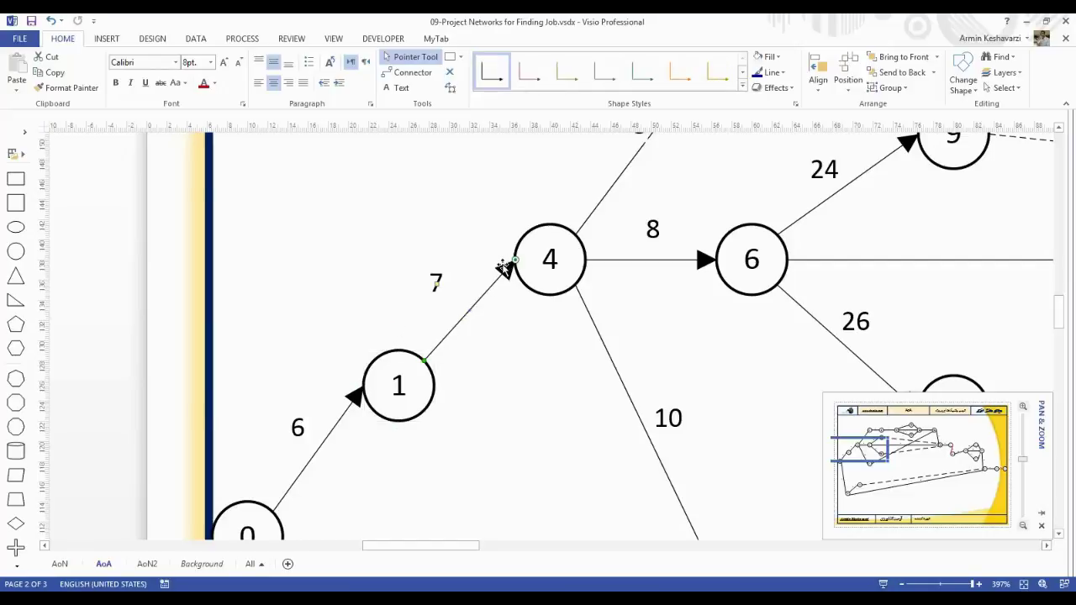
click(541, 246)
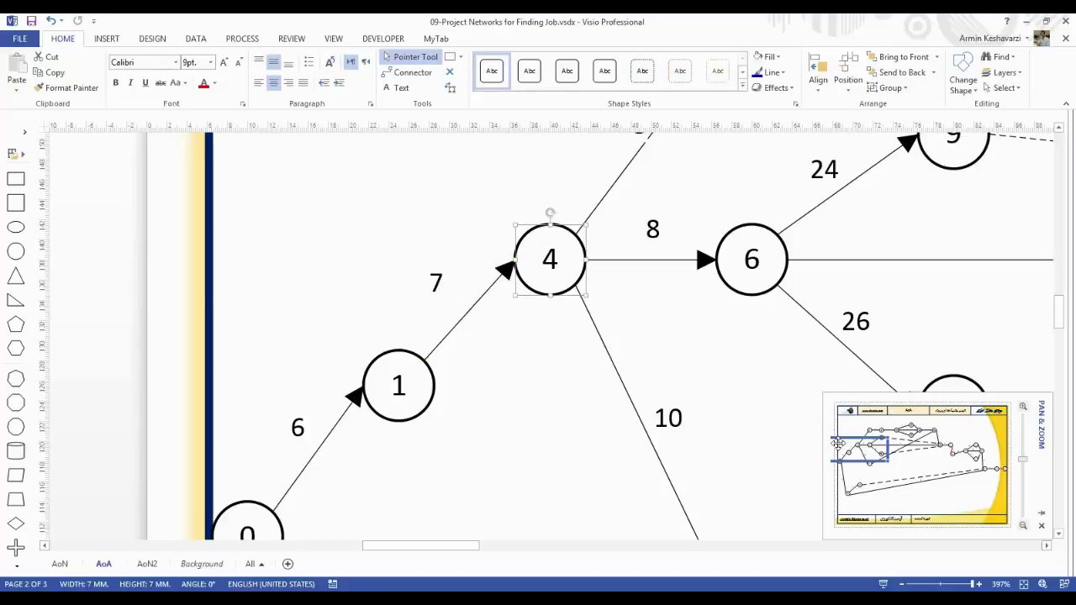
drag(864, 459, 861, 444)
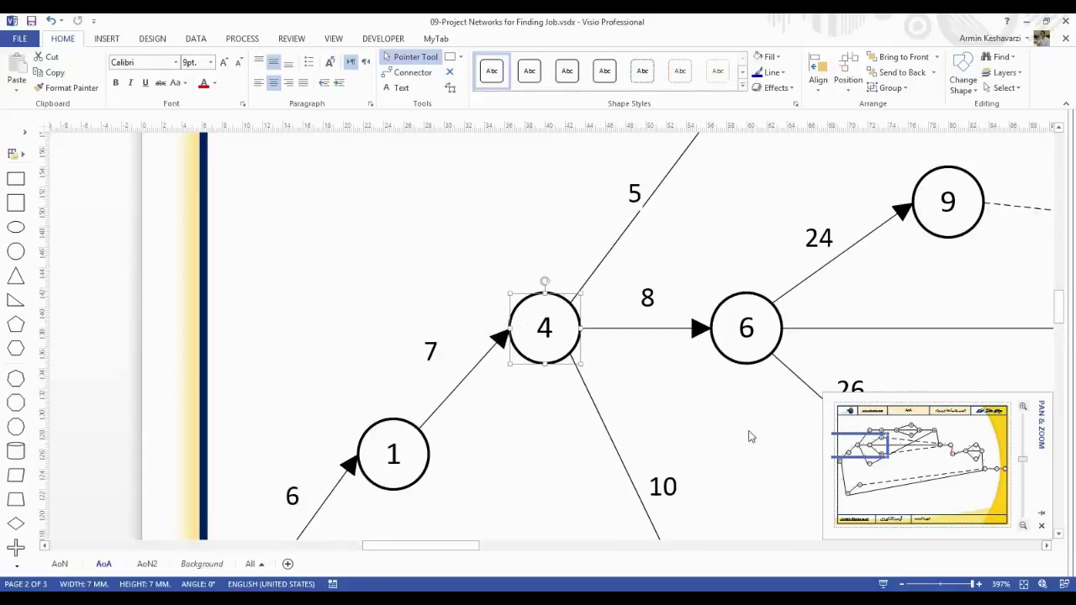
click(436, 357)
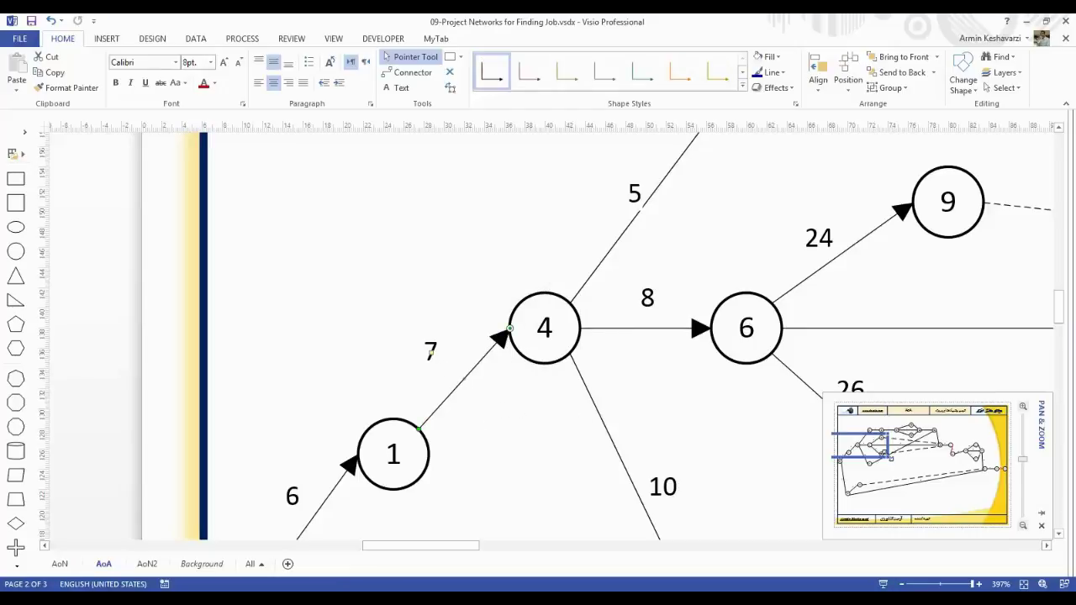
Zoom out to the branches after node 4 and examine the numbering of nodes 1, 4, 6, 8 and 9
drag(888, 458, 902, 473)
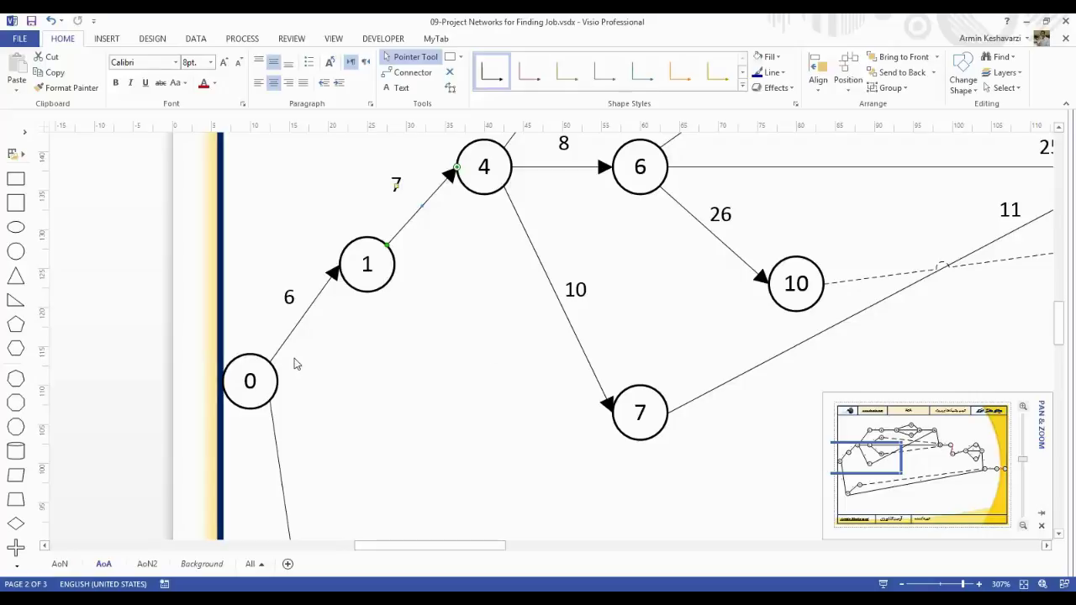
drag(875, 446, 923, 424)
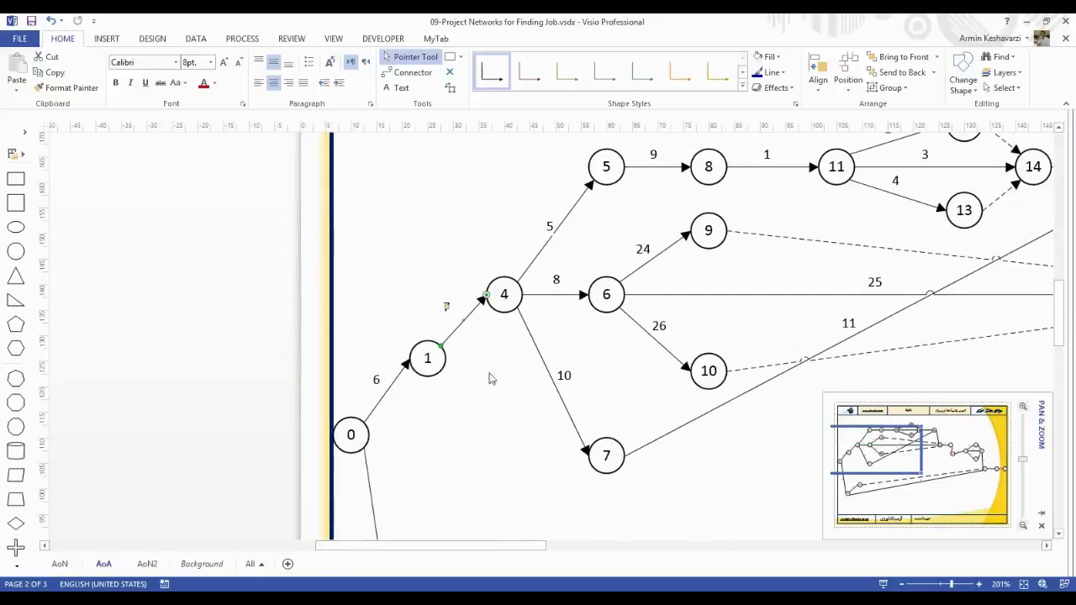
click(515, 303)
click(430, 360)
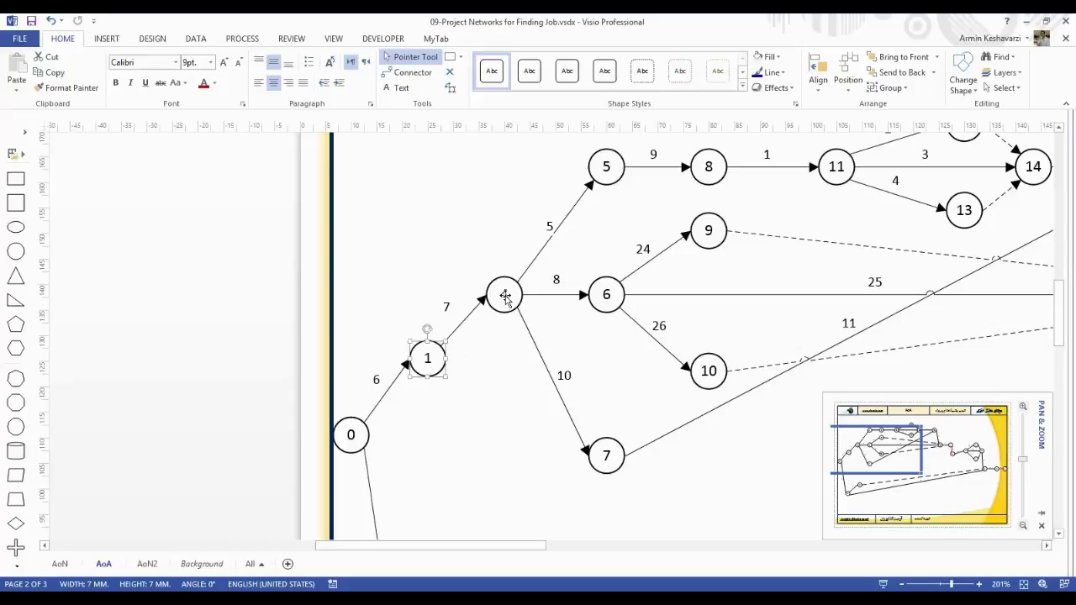
click(714, 182)
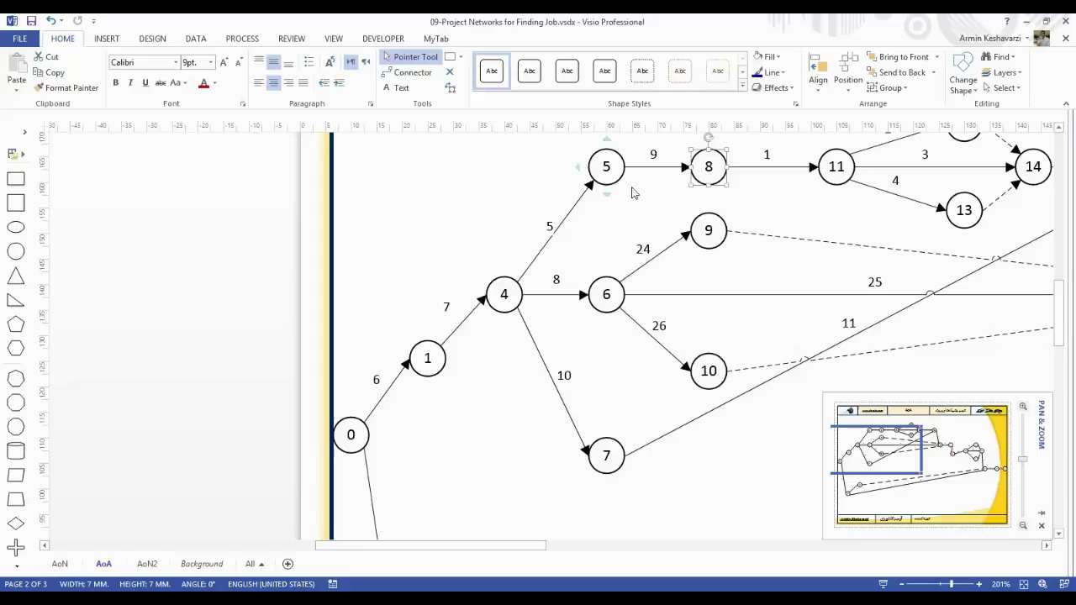
click(709, 232)
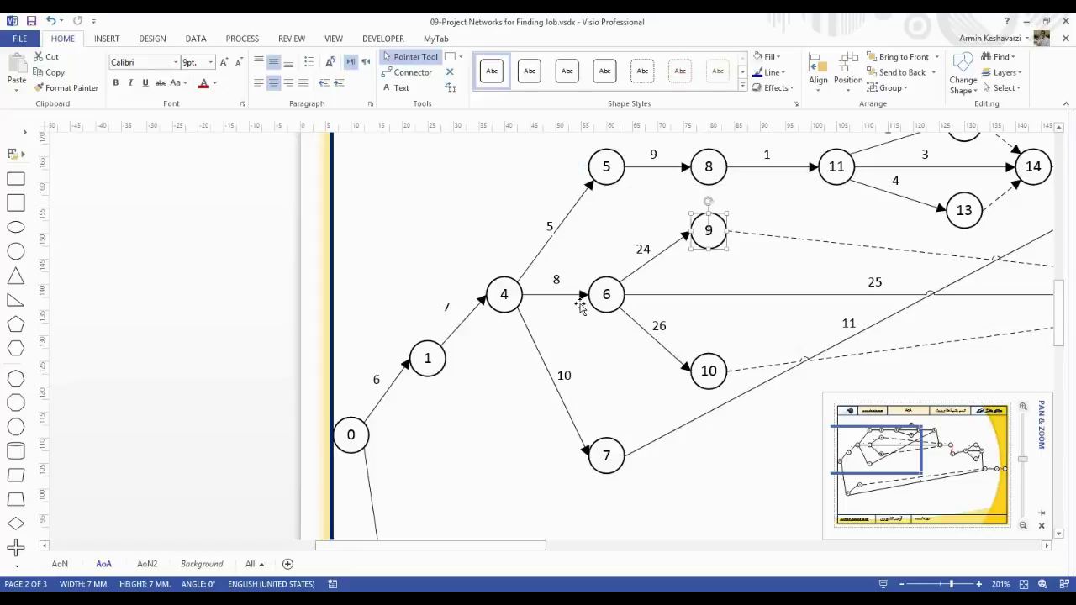
click(604, 294)
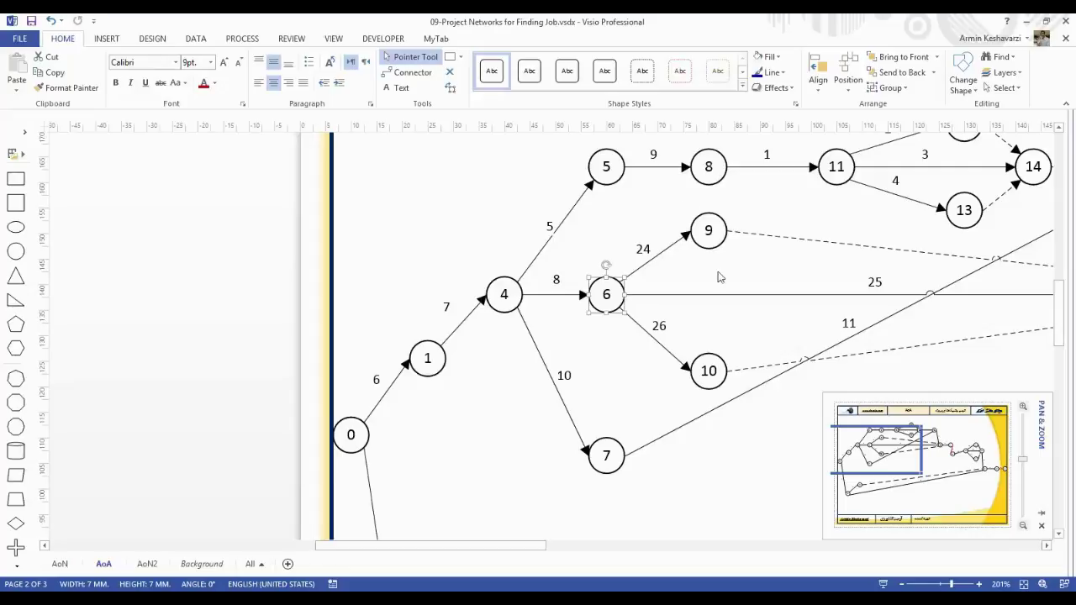
Examine node 2 on the lower activity 14 branch, and view the AoA network from node 0 to node 16
mouse_move(889, 439)
mouse_down()
mouse_move(887, 469)
mouse_move(884, 452)
mouse_move(859, 445)
mouse_move(857, 475)
mouse_up()
click(565, 487)
click(493, 476)
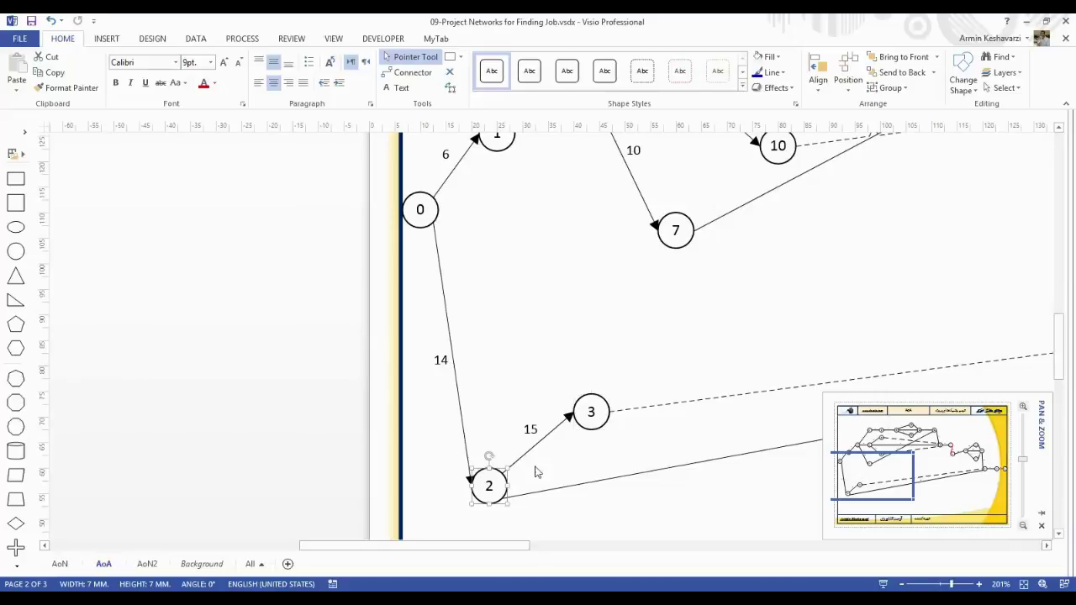
drag(868, 461, 865, 440)
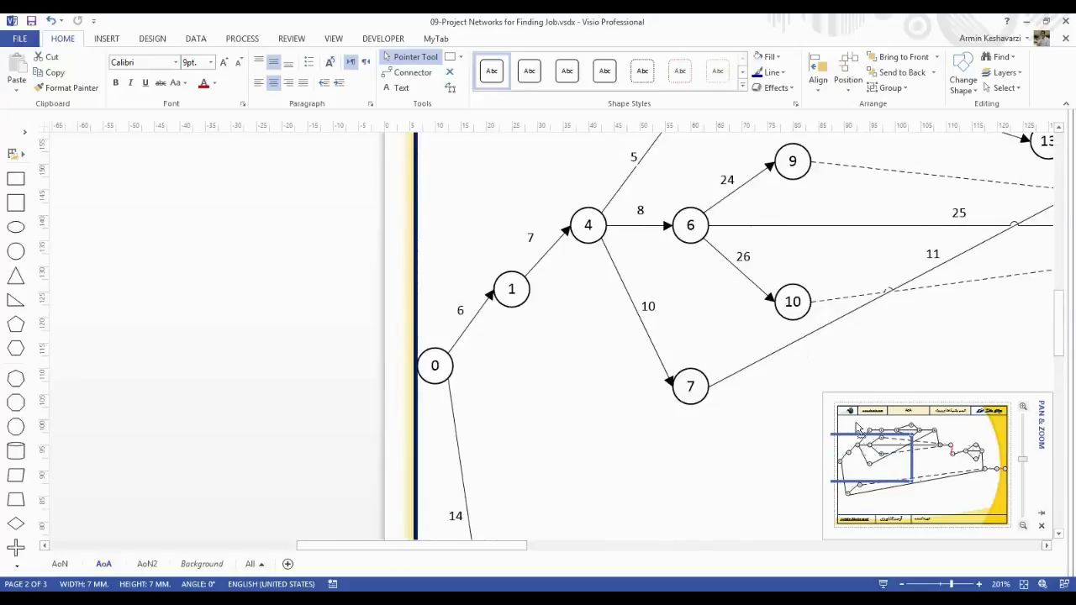
scroll(880, 434, down, 5)
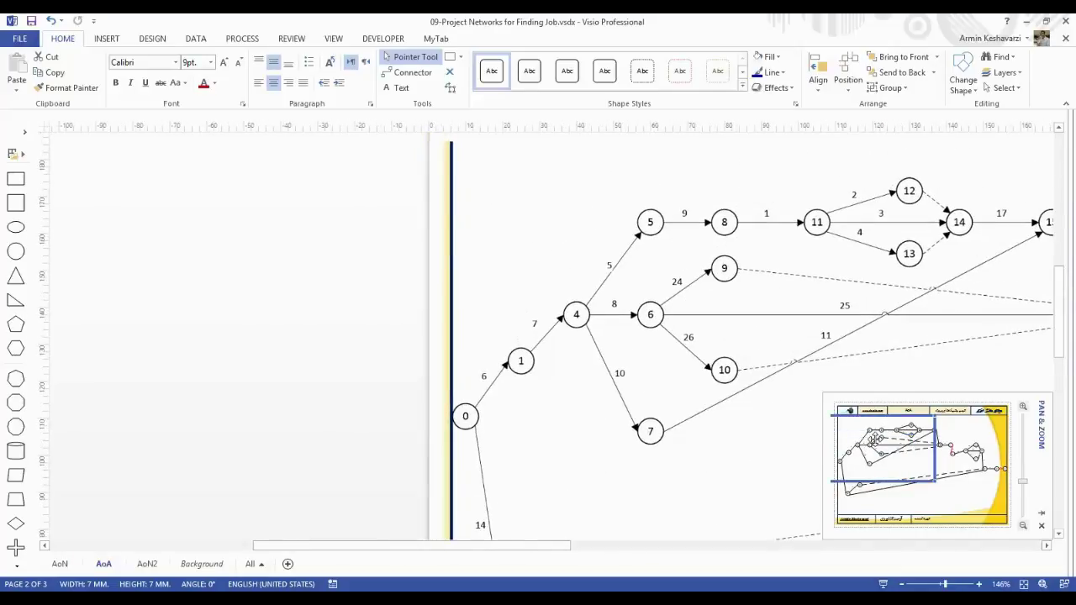
mouse_move(900, 451)
mouse_down()
mouse_move(936, 448)
mouse_move(884, 451)
mouse_up()
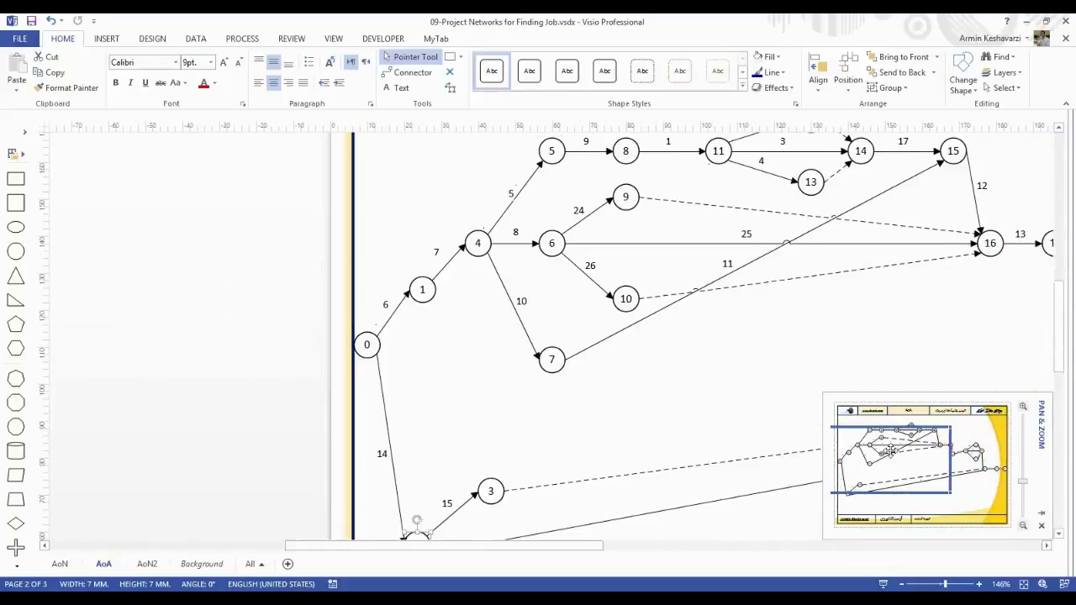
Examine the numbering of nodes 0 and 1 and of node 3 at the end of the activity 15 arrow
click(370, 346)
click(422, 289)
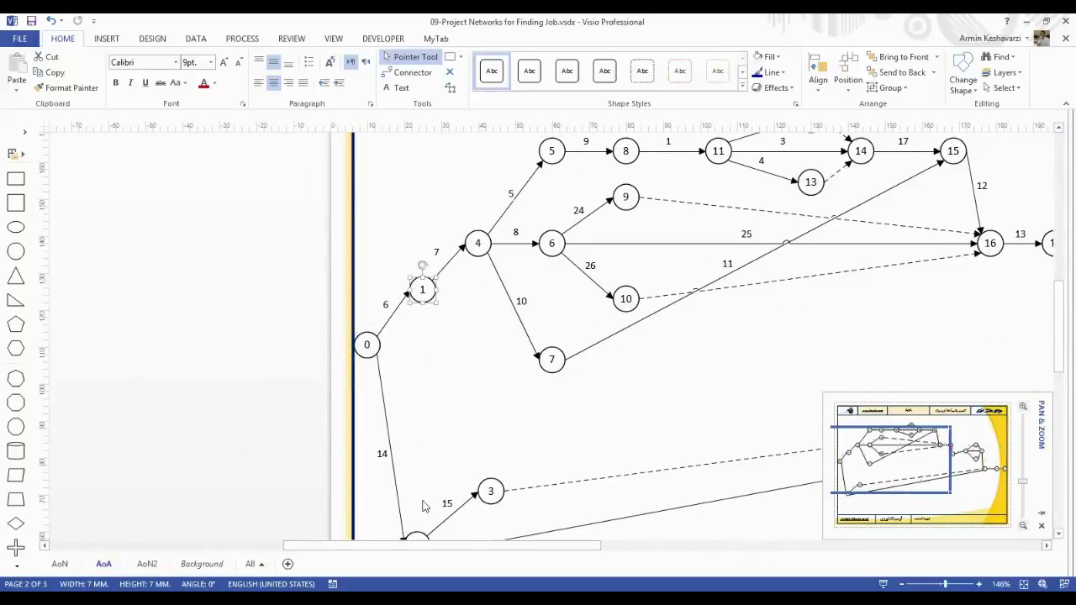
click(485, 503)
click(504, 491)
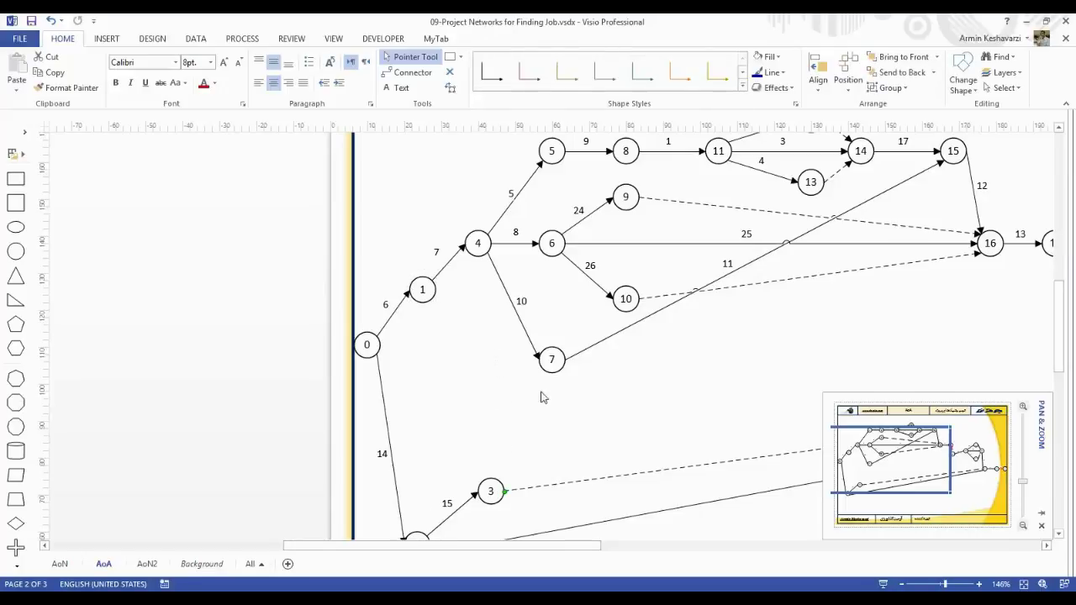
Examine the node numbering from the branches after node 4 through node 22, and return to the network's start
mouse_move(868, 472)
mouse_down()
mouse_move(867, 485)
mouse_move(871, 457)
mouse_up()
click(481, 162)
click(562, 184)
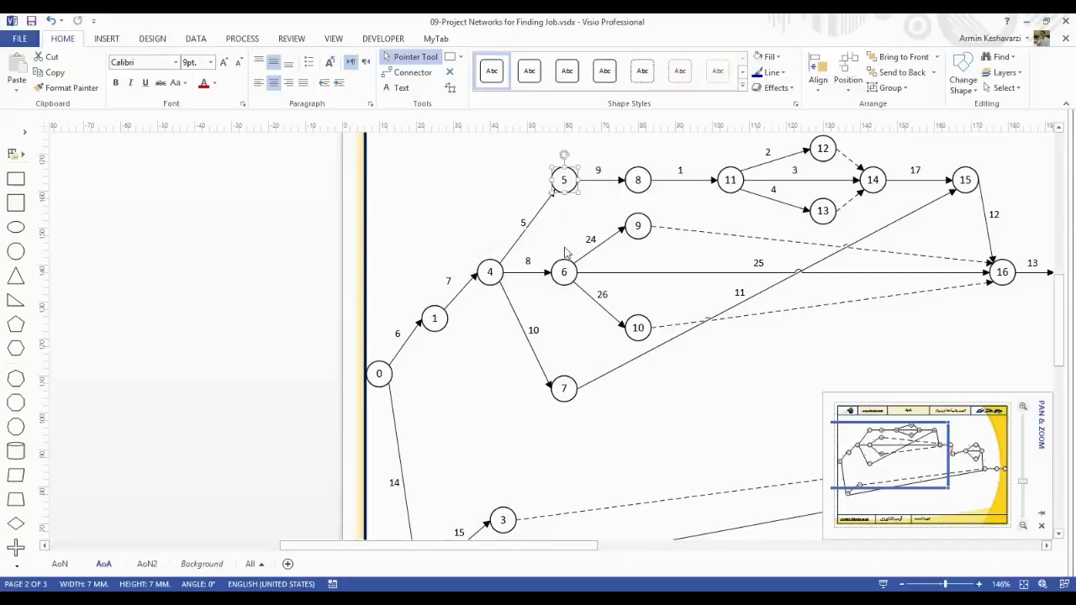
click(575, 330)
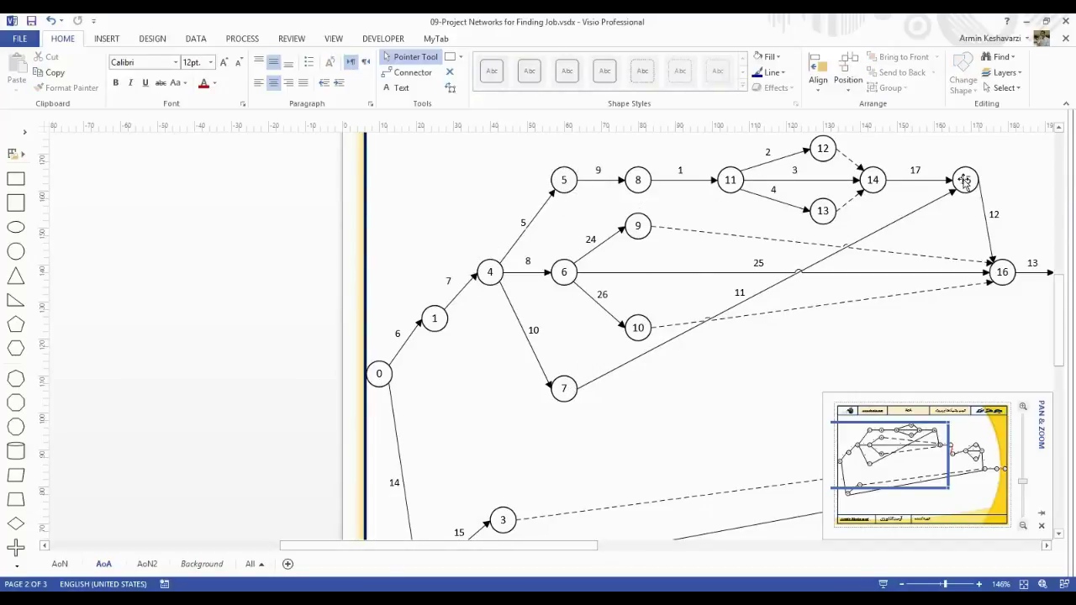
drag(906, 469, 977, 472)
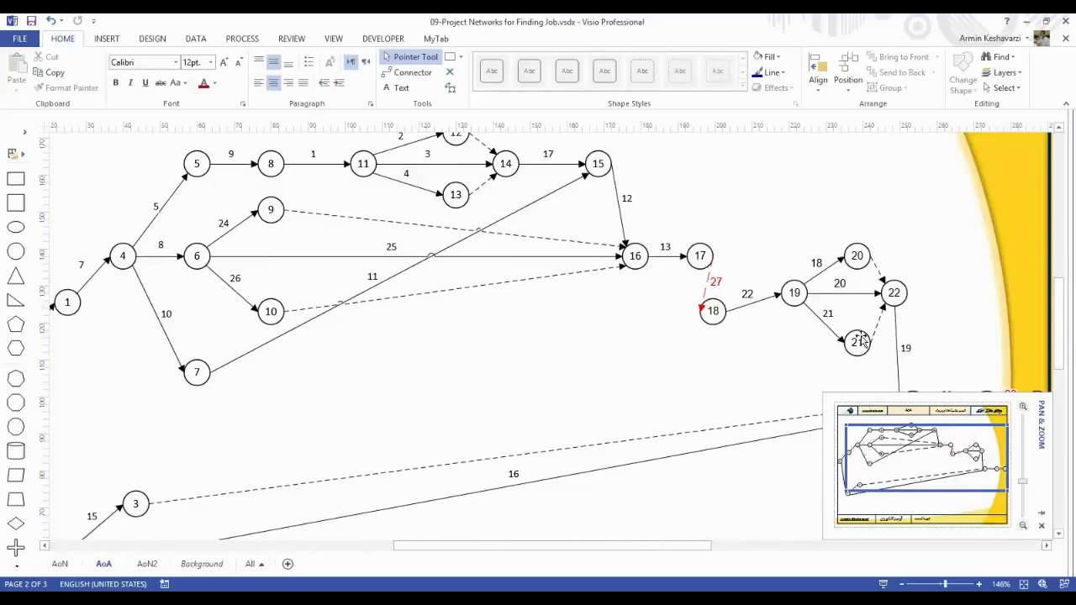
click(895, 294)
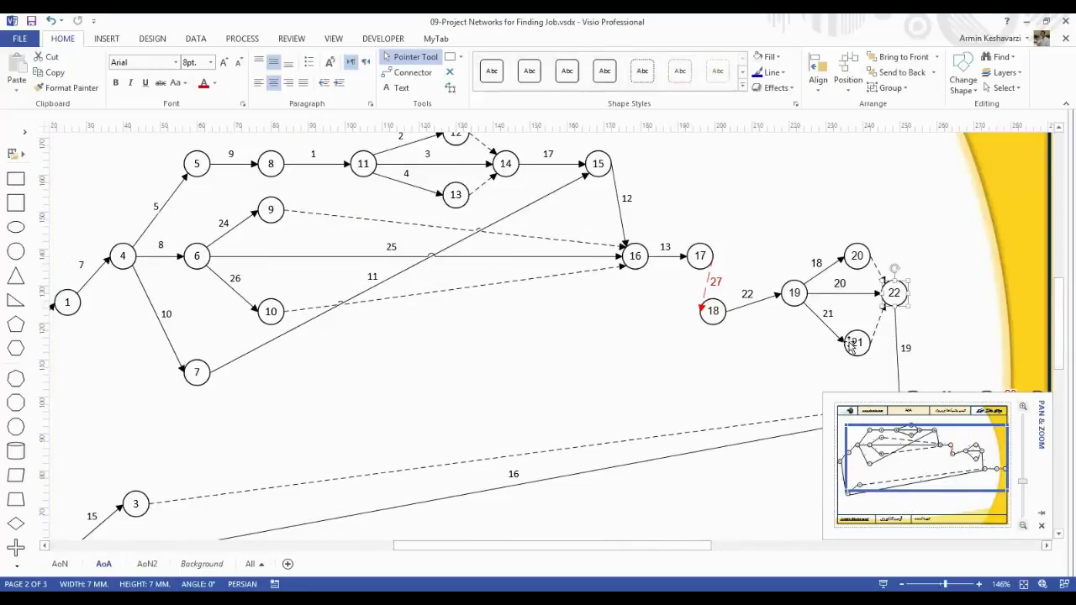
drag(911, 435, 855, 430)
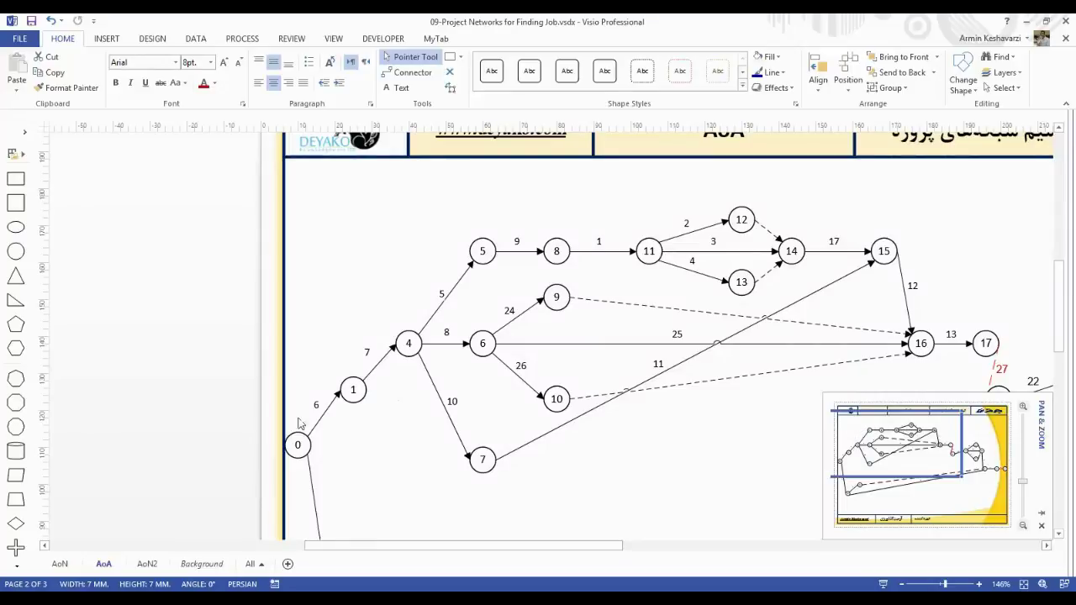
Open the AoN page and examine at close zoom the decision activity 28 before the end node
click(59, 564)
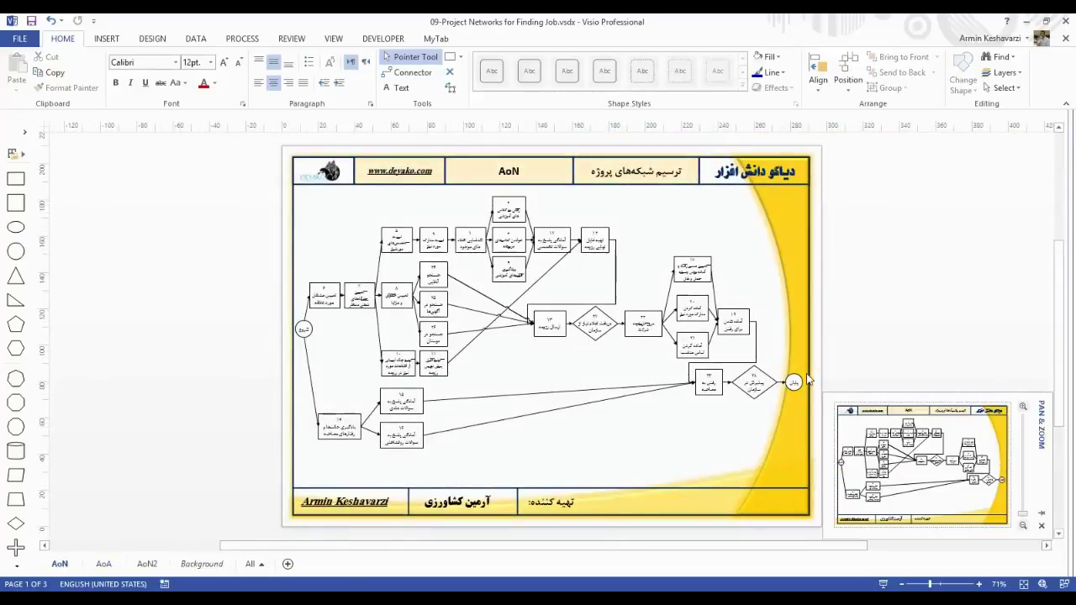
drag(1005, 477, 960, 502)
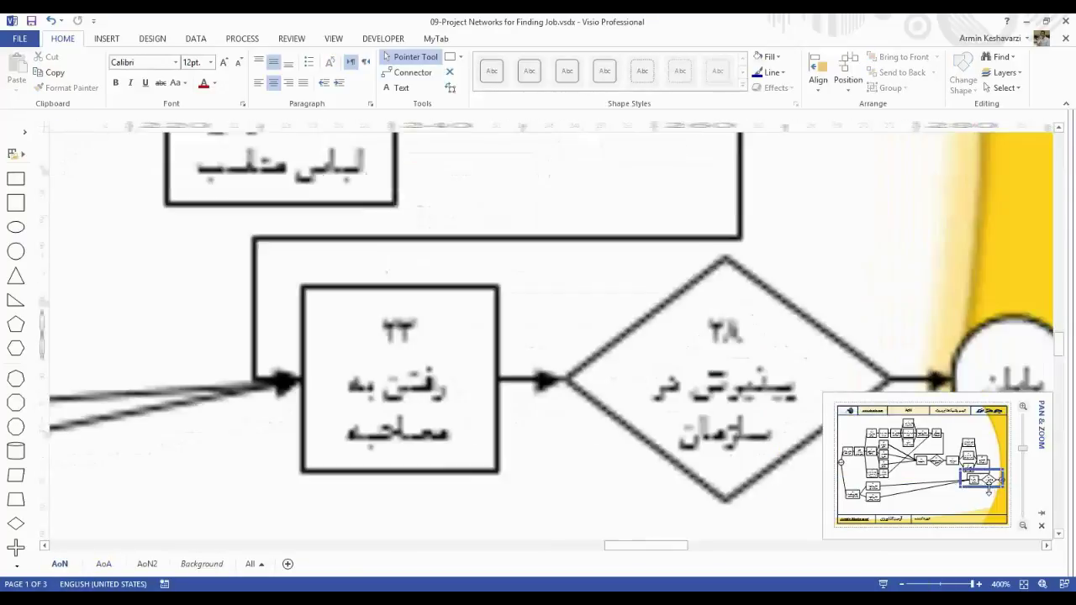
click(713, 415)
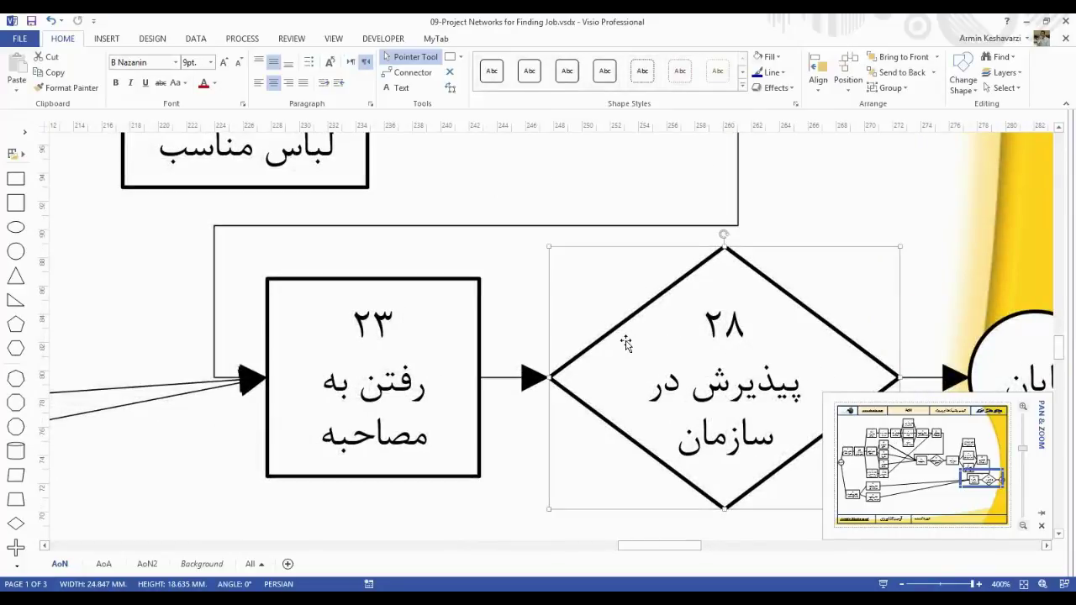
Return to the AoA page and recolor the dashed activity 27 arrow between nodes 17 and 18 to blue
click(104, 564)
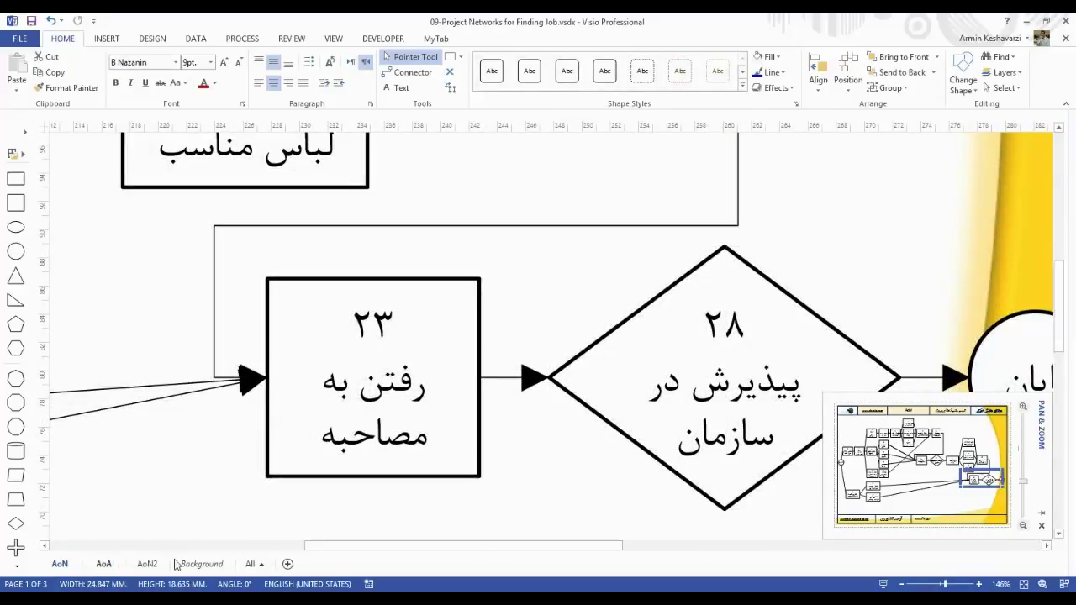
drag(988, 418, 1019, 412)
click(1023, 407)
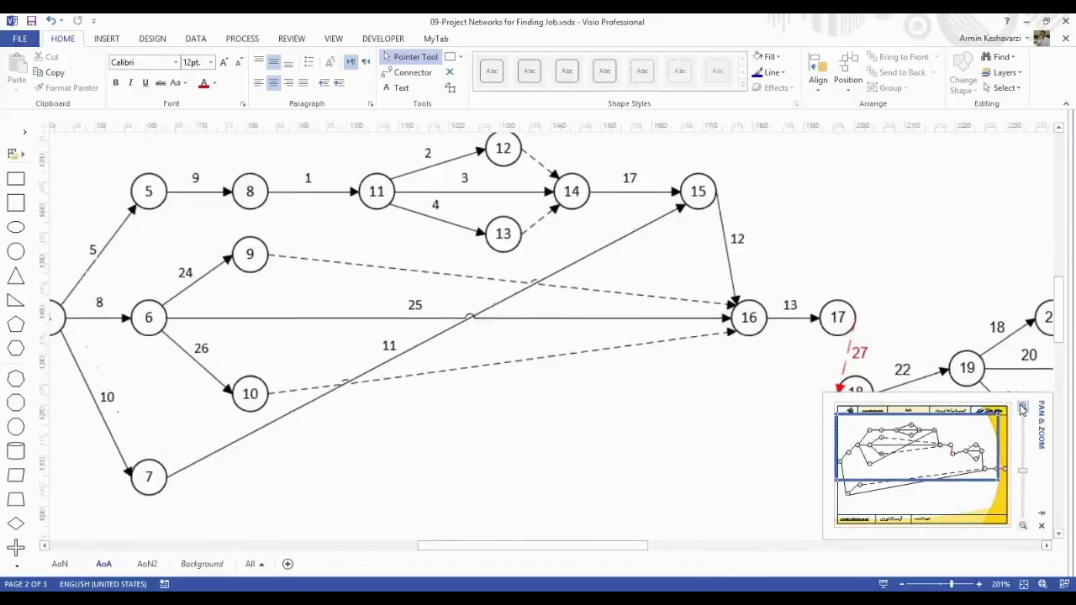
click(1023, 407)
drag(946, 445, 958, 449)
click(831, 318)
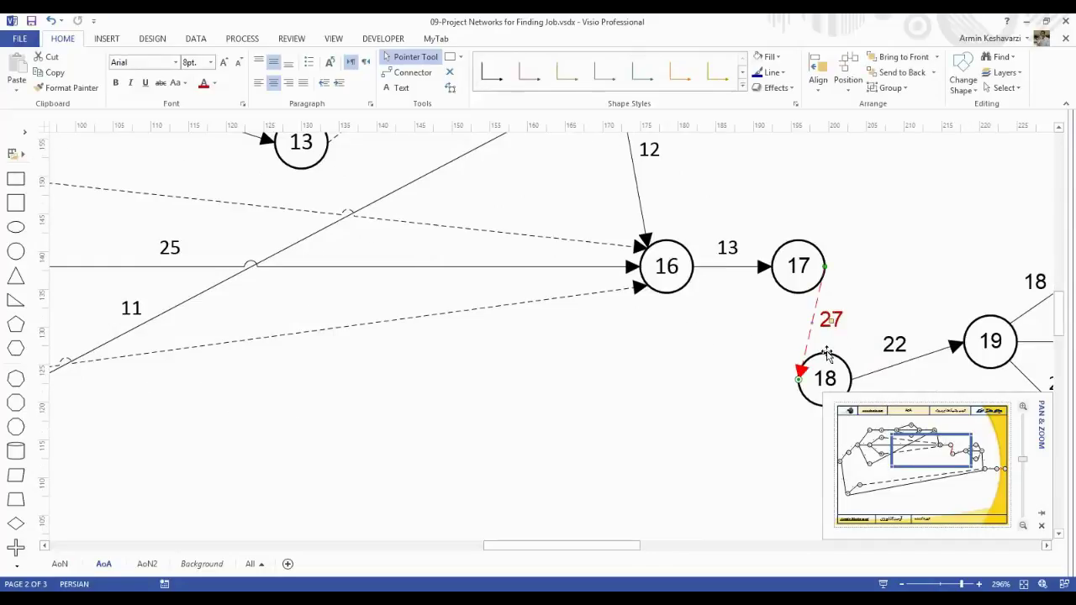
click(759, 74)
click(847, 262)
Set the text color of the activity 27 arrow's label to dark blue and inspect the arrow
click(829, 320)
click(215, 83)
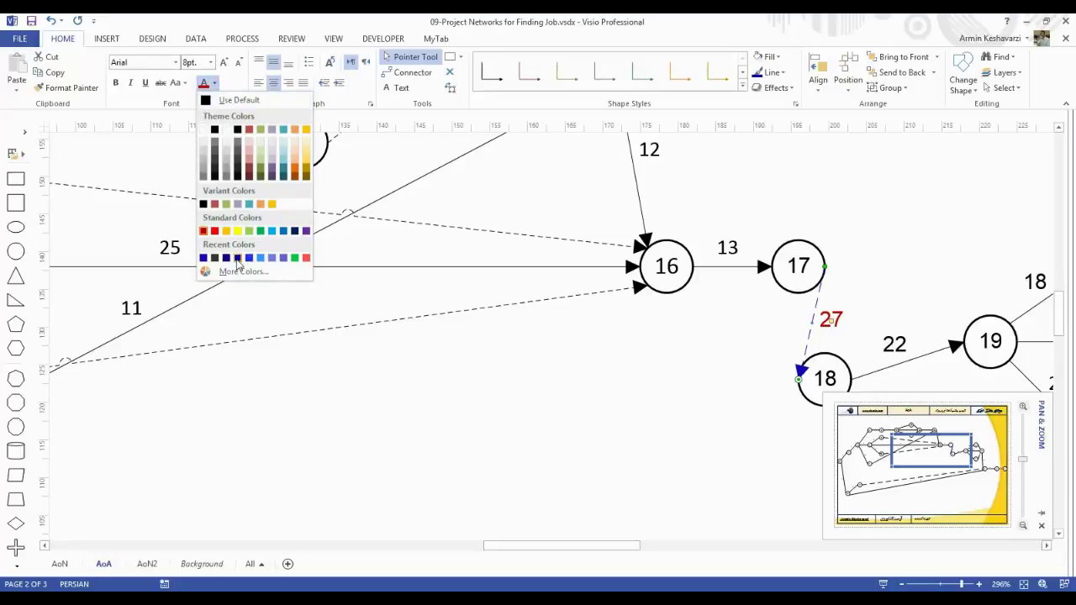
click(238, 258)
click(469, 399)
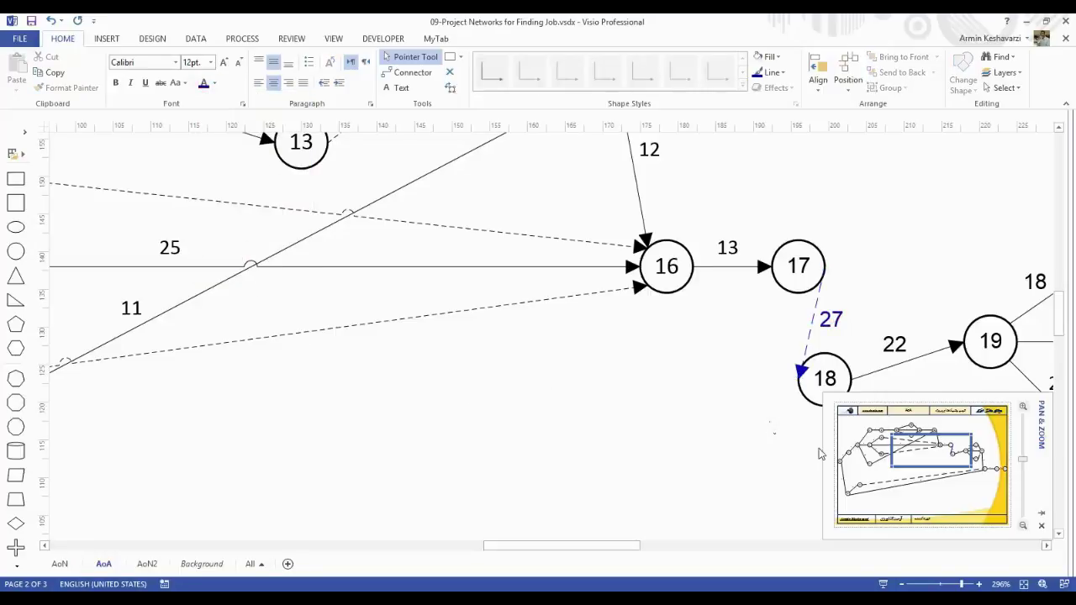
drag(926, 448, 936, 448)
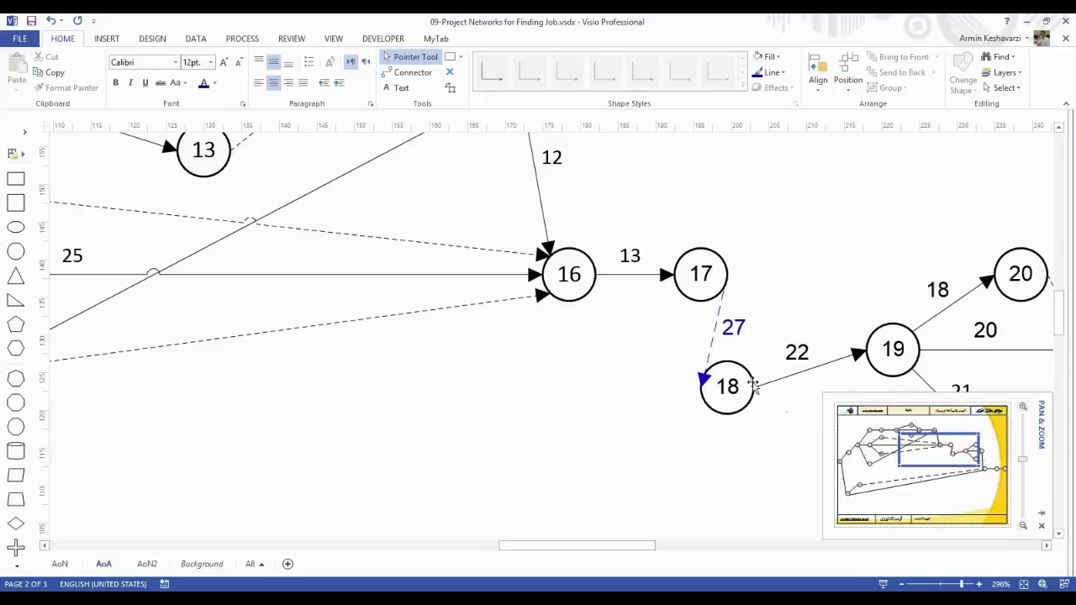
click(713, 331)
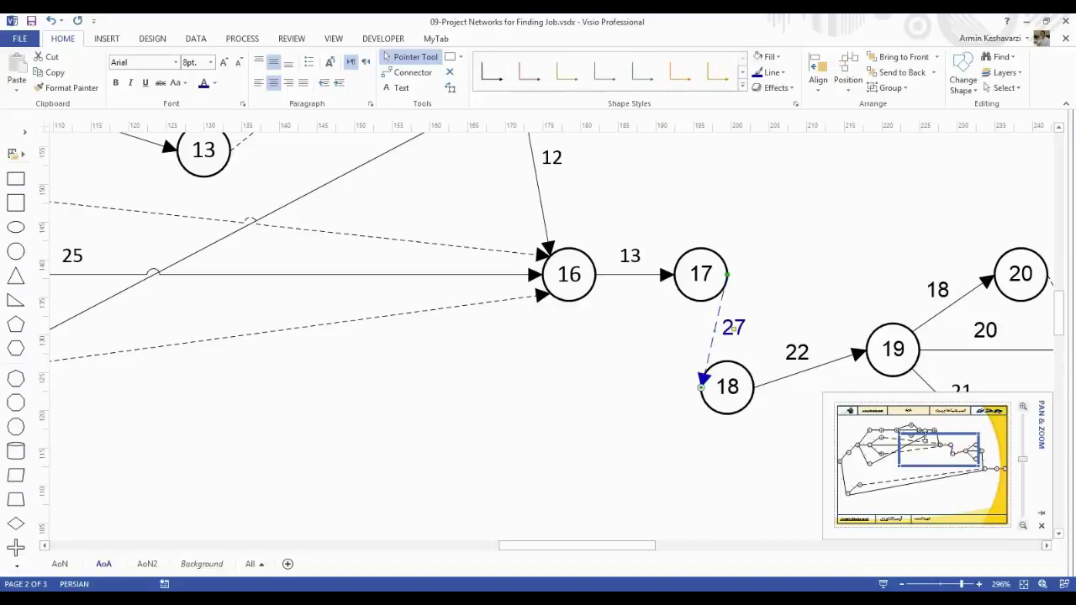
Reattach the heads of the activity 6 and activity 7 arrows to the lower-left edges of nodes 1 and 4
mouse_move(927, 439)
mouse_down()
mouse_move(873, 411)
mouse_move(858, 438)
mouse_up()
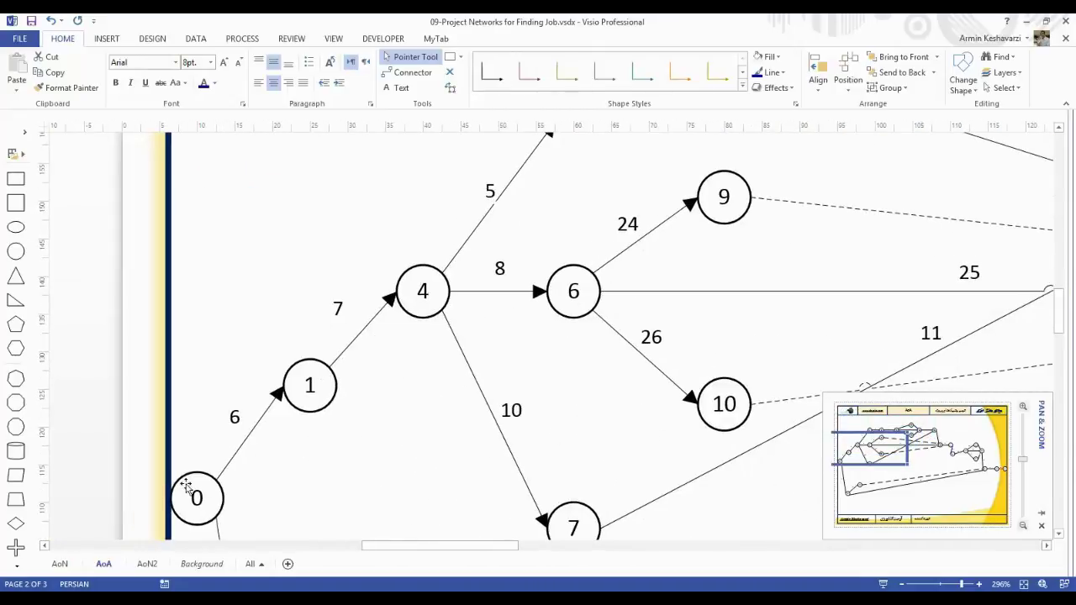
click(217, 479)
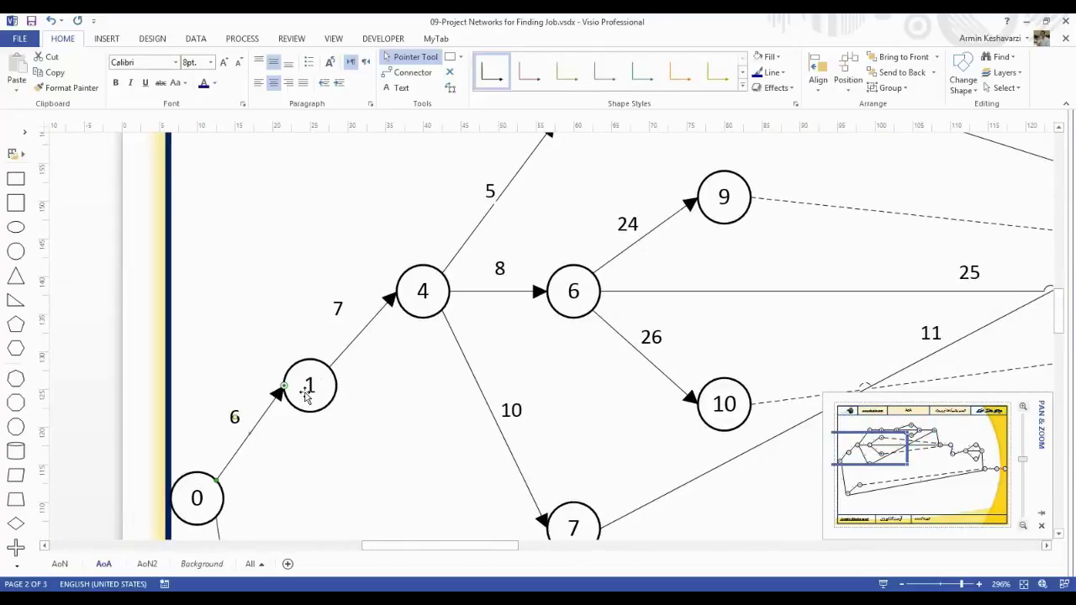
drag(286, 410, 290, 406)
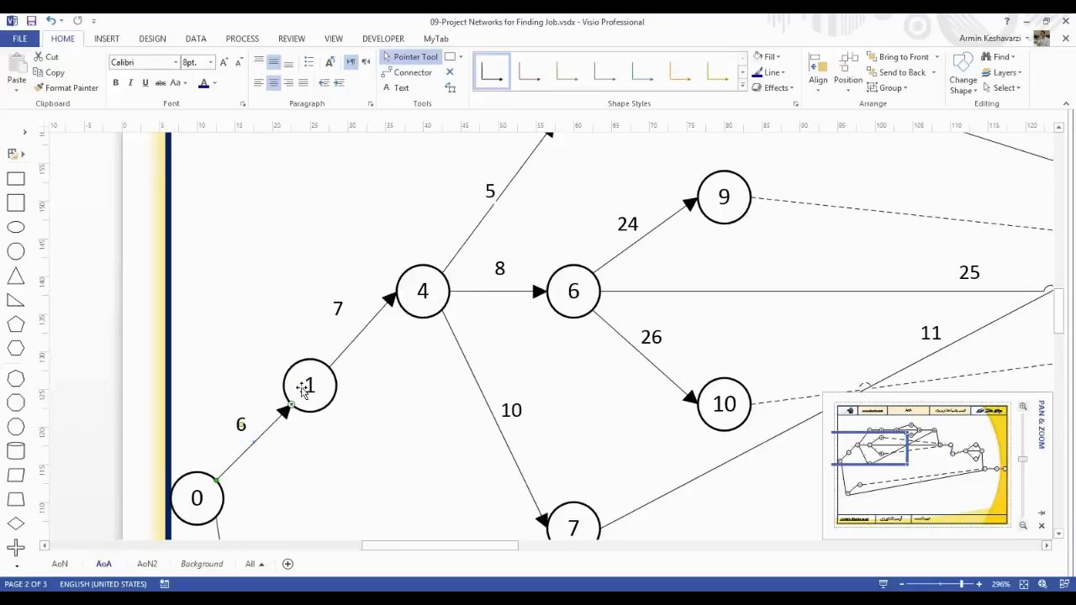
click(387, 305)
drag(399, 293, 405, 311)
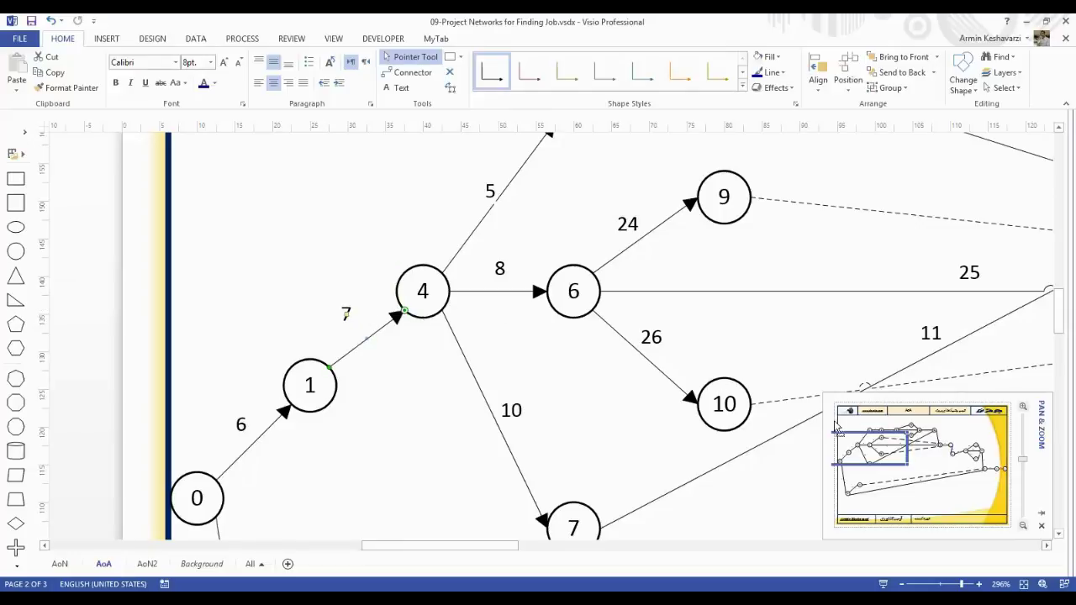
Examine the dashed activity 27 arrow together with its start node 17 and end node 18
drag(886, 448, 912, 435)
click(707, 402)
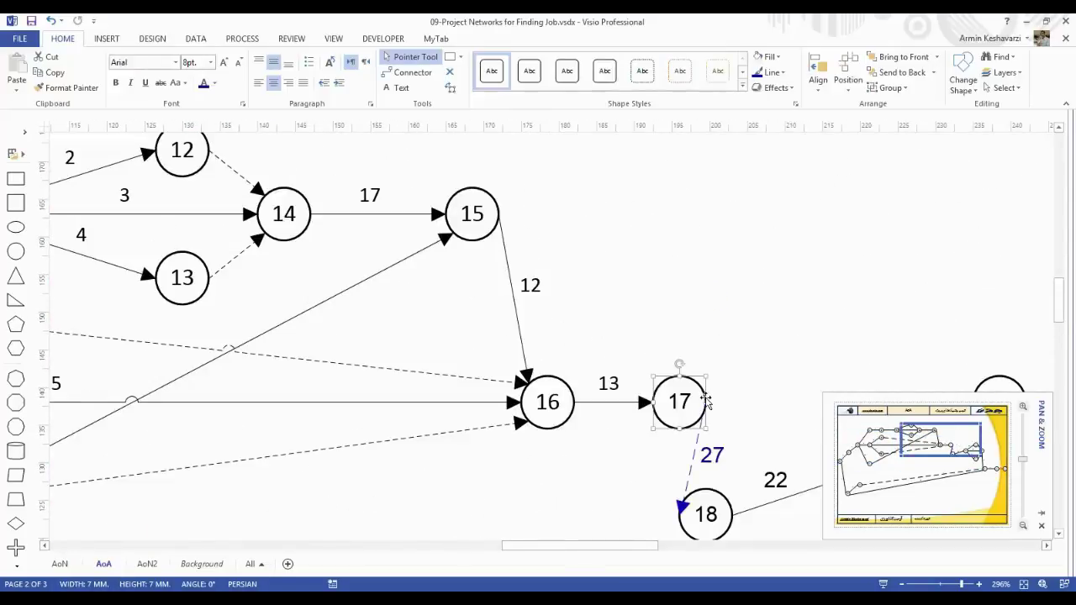
click(686, 492)
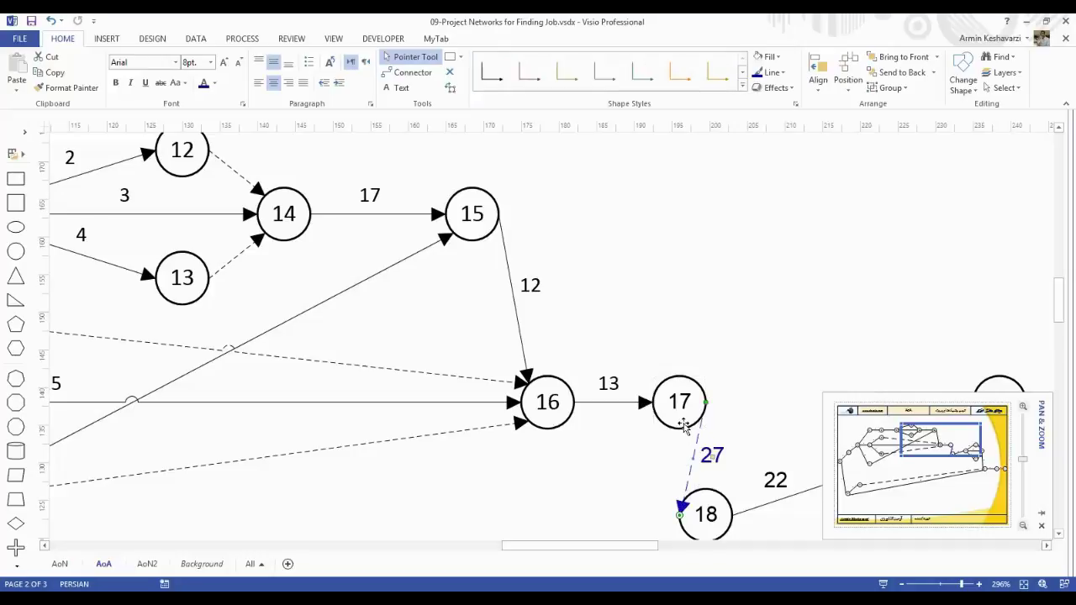
click(684, 425)
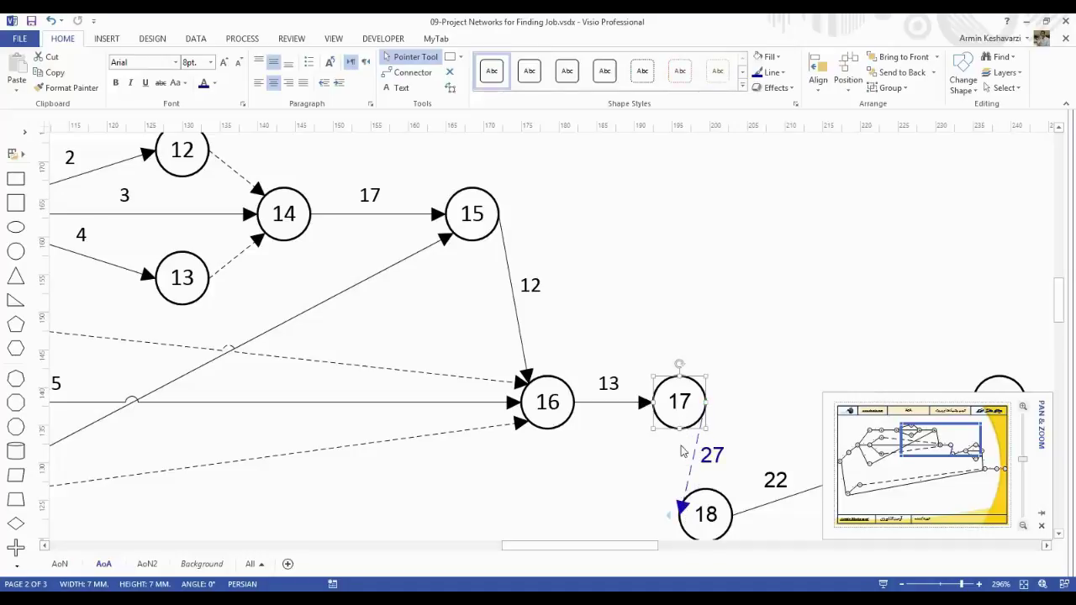
click(683, 507)
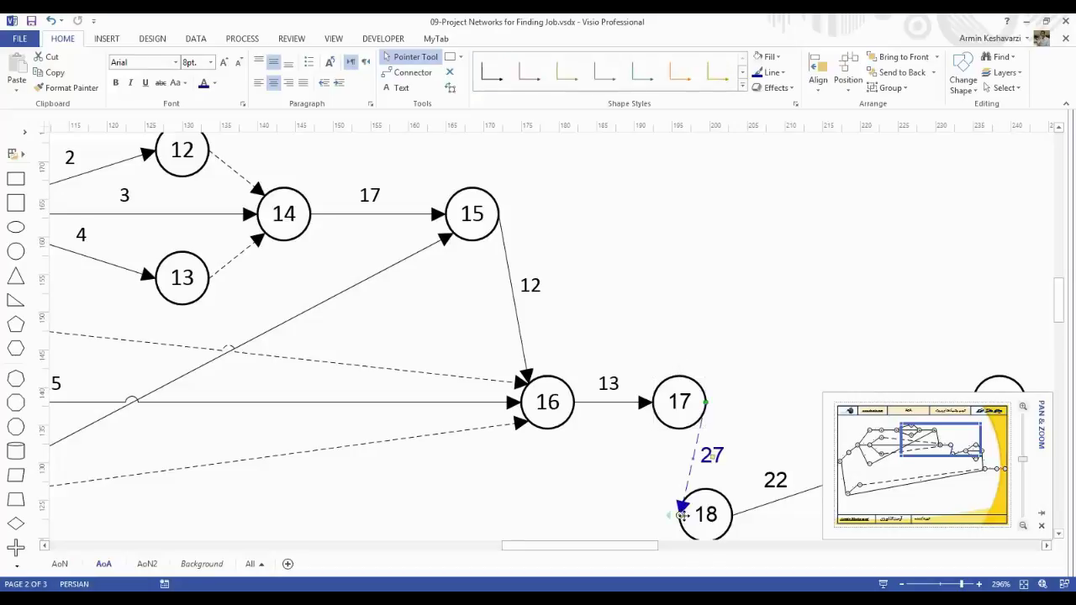
click(706, 404)
click(696, 509)
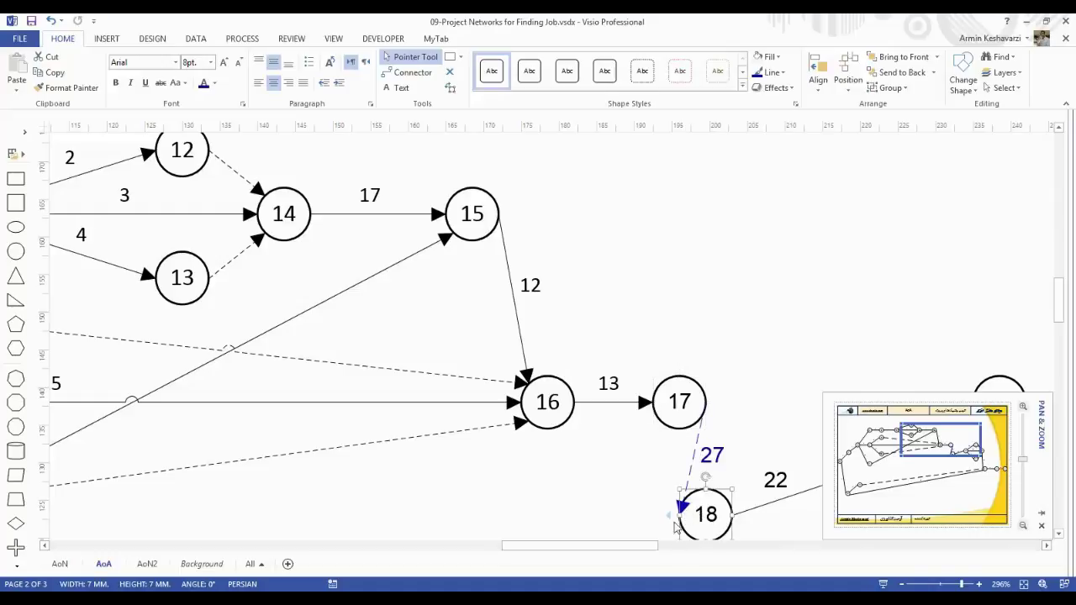
click(689, 465)
mouse_move(678, 512)
mouse_down()
mouse_move(695, 517)
mouse_move(681, 513)
mouse_up()
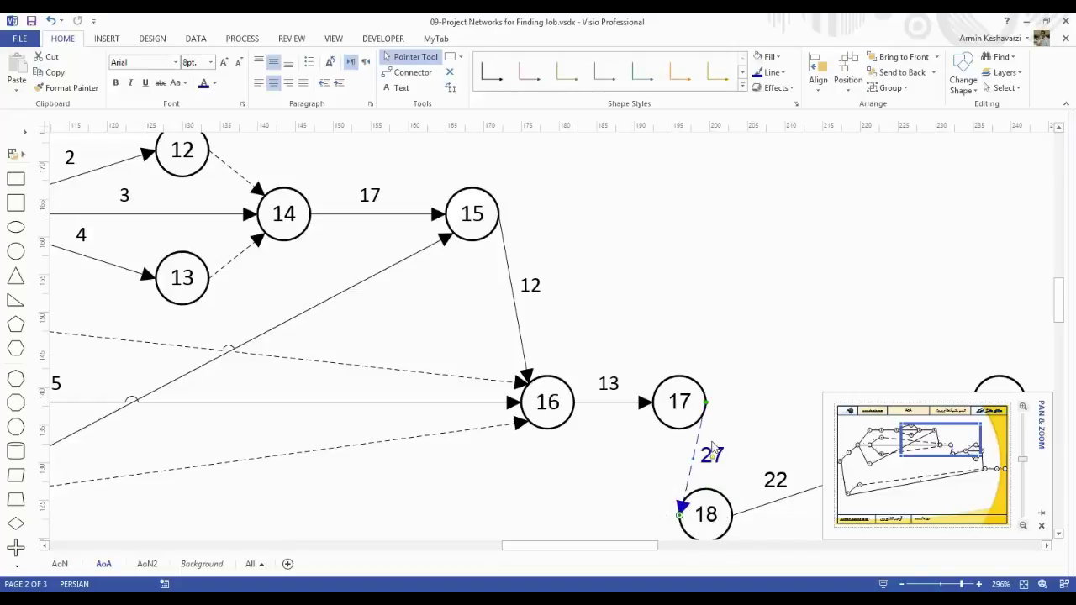
Examine the activity 1 arrow entering node 11 and the activity 2, 3 and 4 arrows leaving it
drag(957, 448, 937, 437)
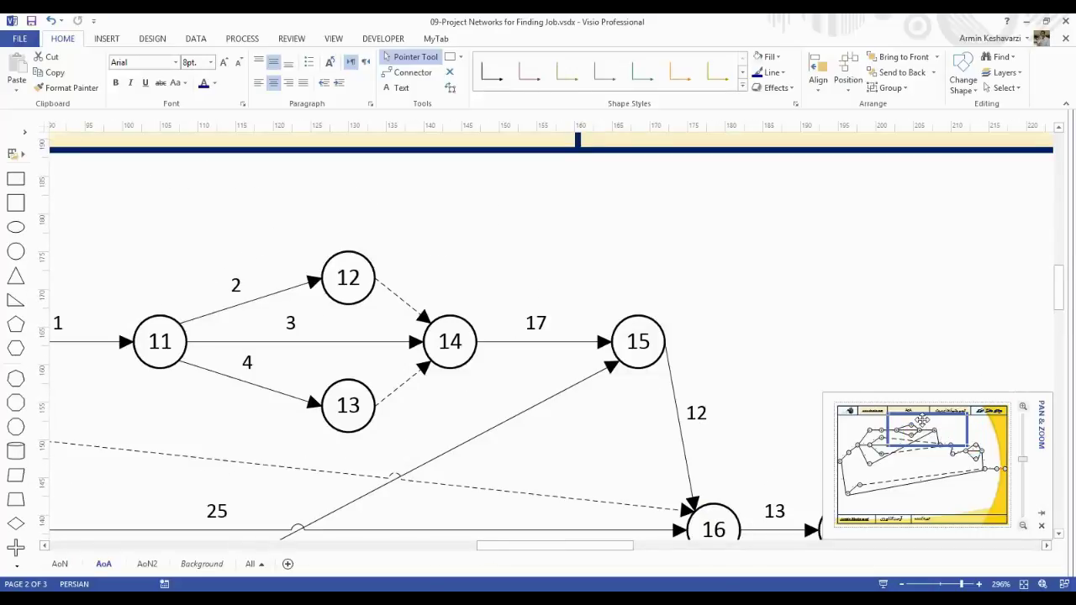
drag(922, 421, 890, 426)
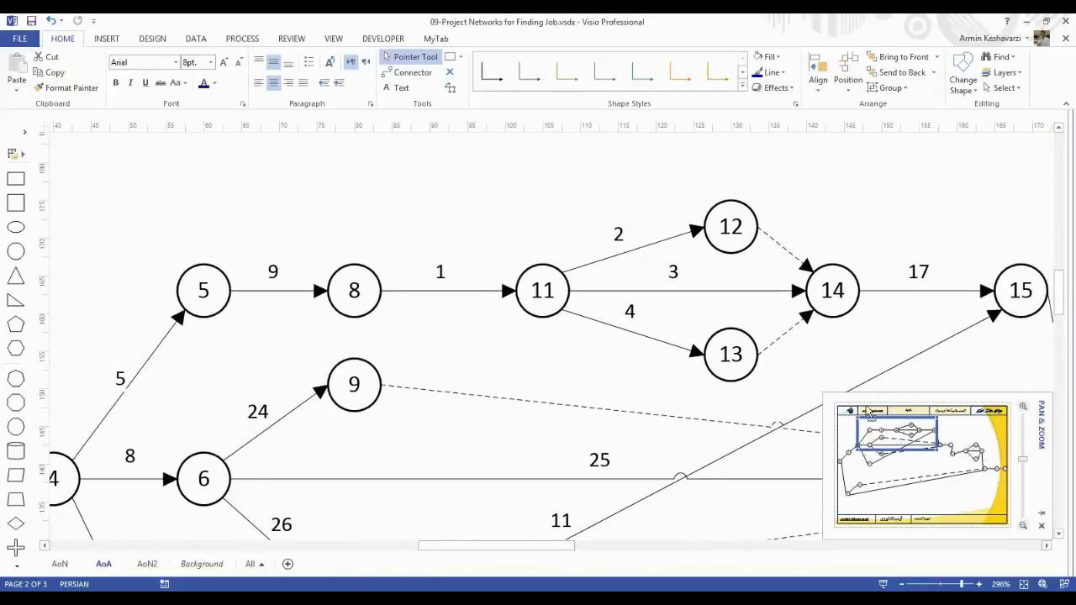
click(565, 290)
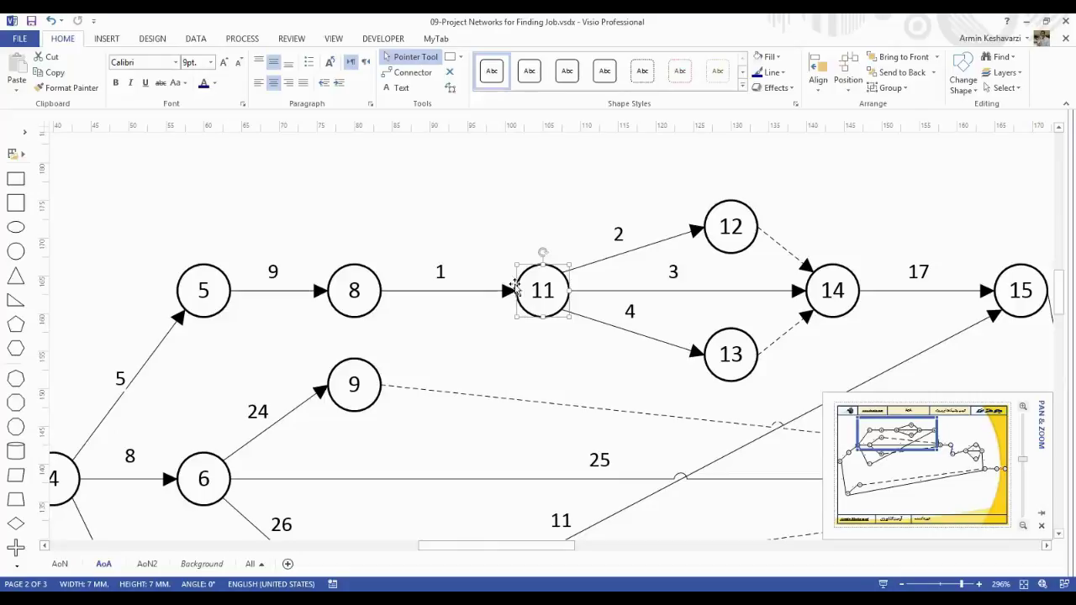
click(438, 273)
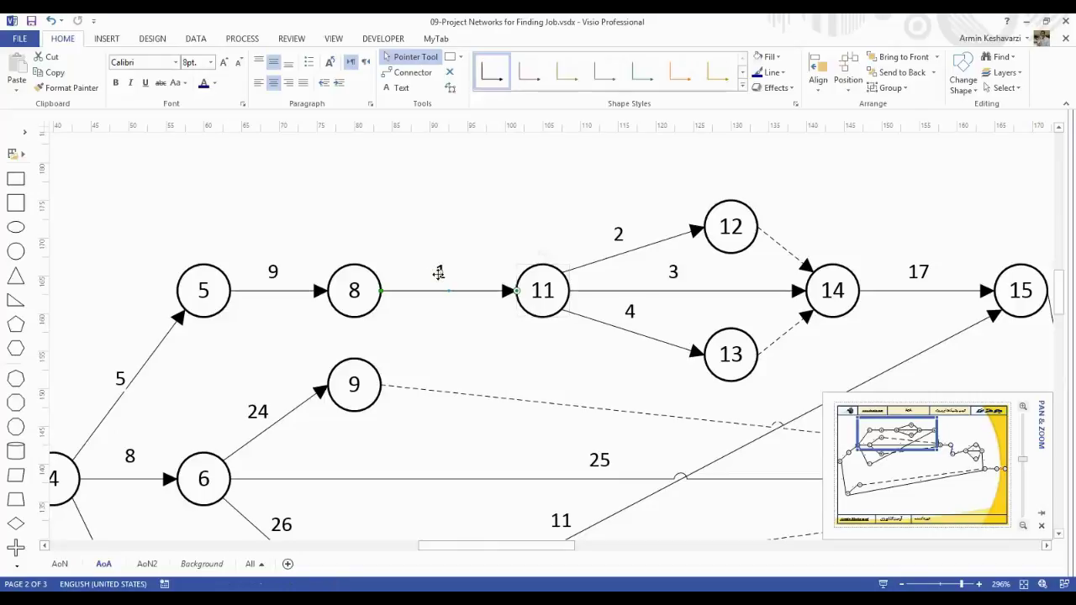
click(542, 301)
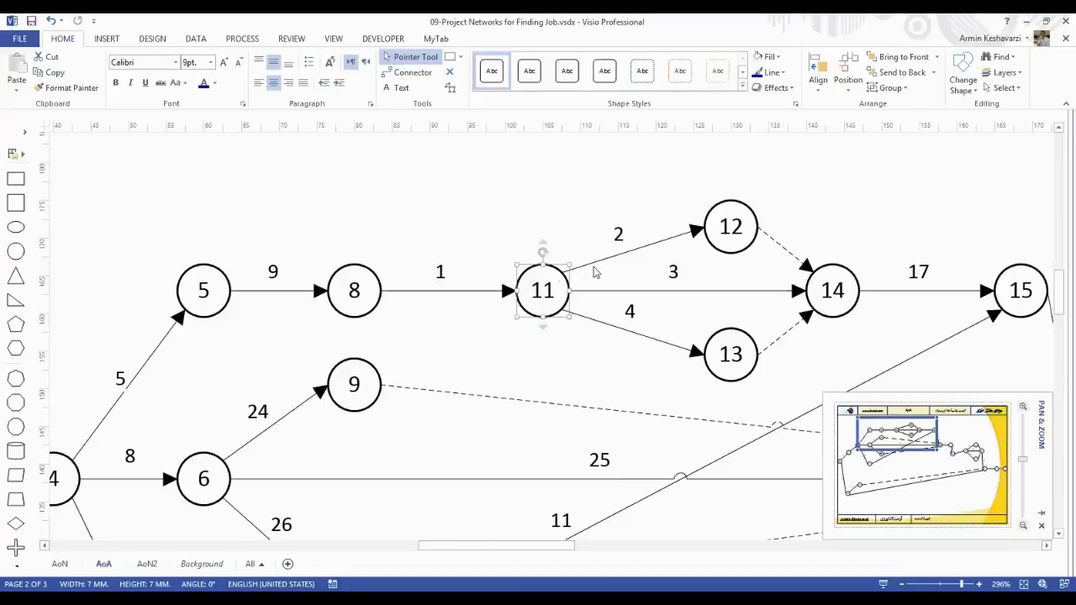
click(672, 272)
click(630, 313)
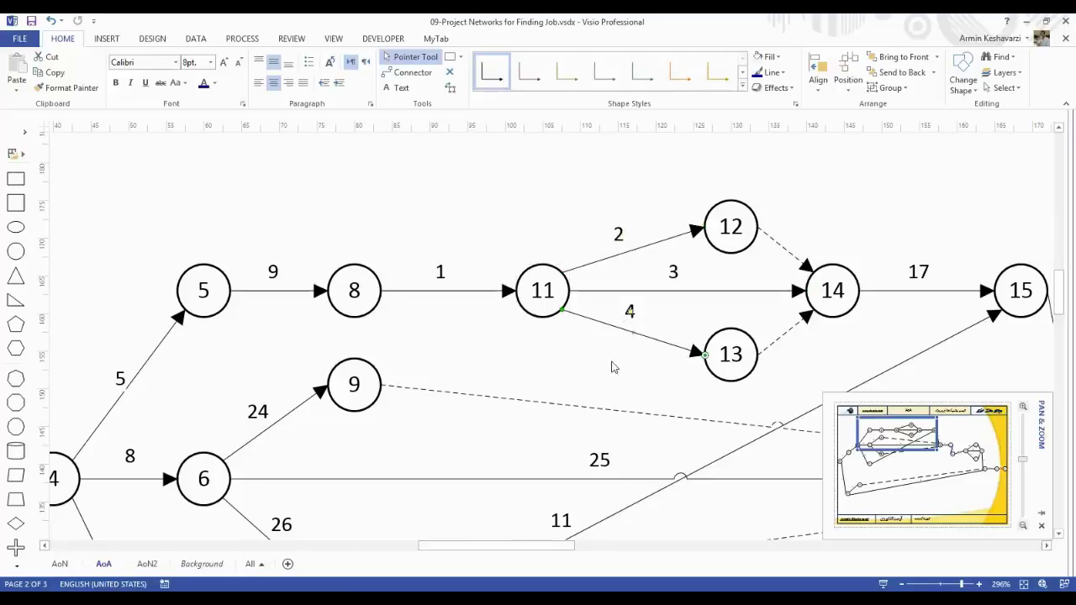
click(613, 368)
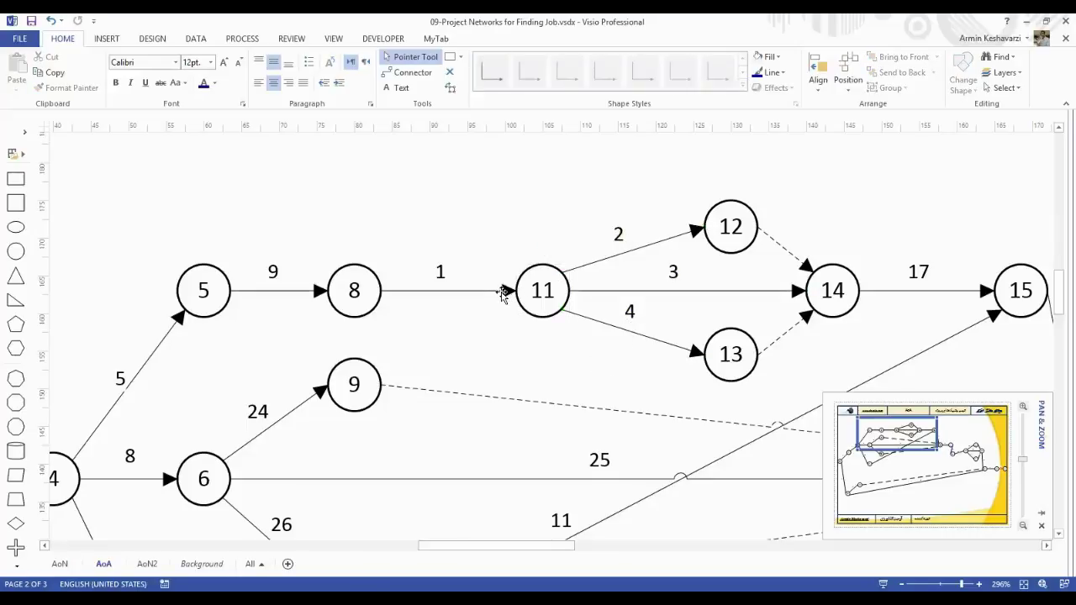